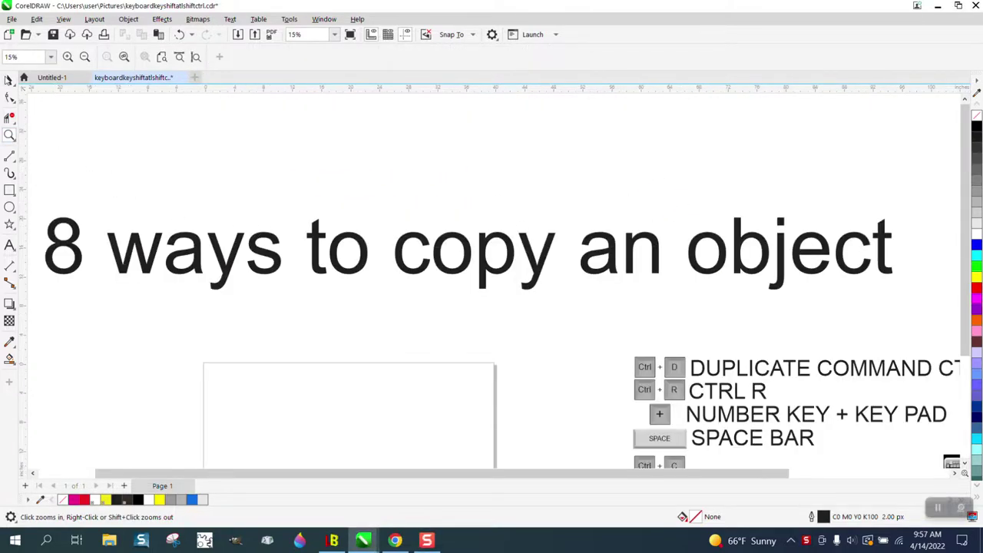
# Zoom out from 15% to 7% to show the whole '8 ways to copy an object' slide.
pyautogui.click(10, 79)
pyautogui.scroll(-1, 127, 142)
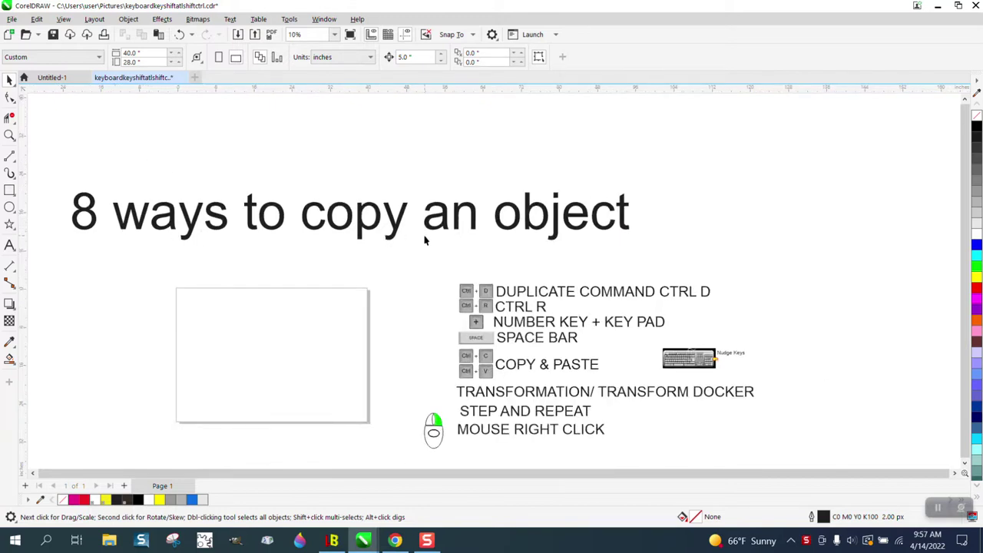
pyautogui.scroll(-1, 425, 240)
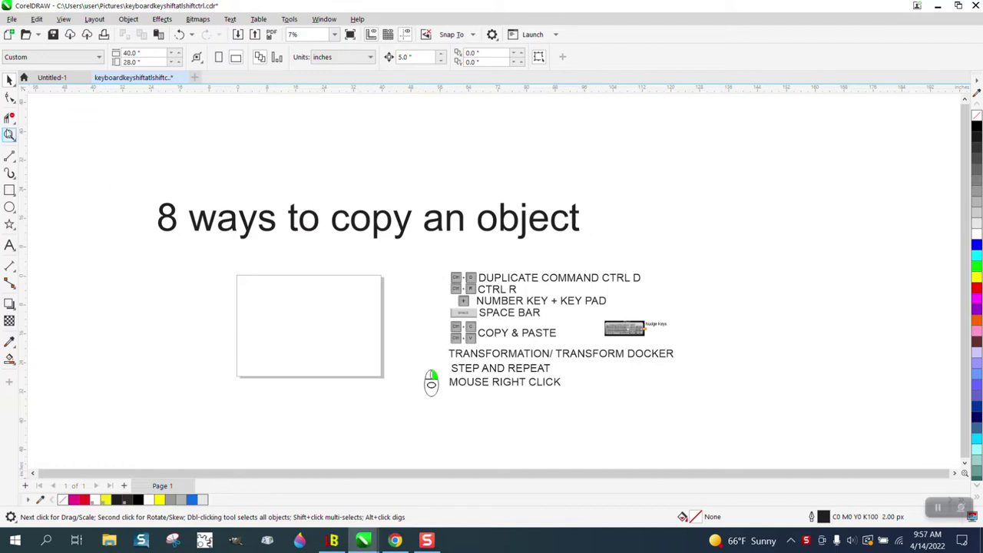
pyautogui.click(10, 136)
# Zoom in on the copy-methods list and draw a circle to its right.
pyautogui.moveTo(406, 258); pyautogui.dragTo(742, 434)
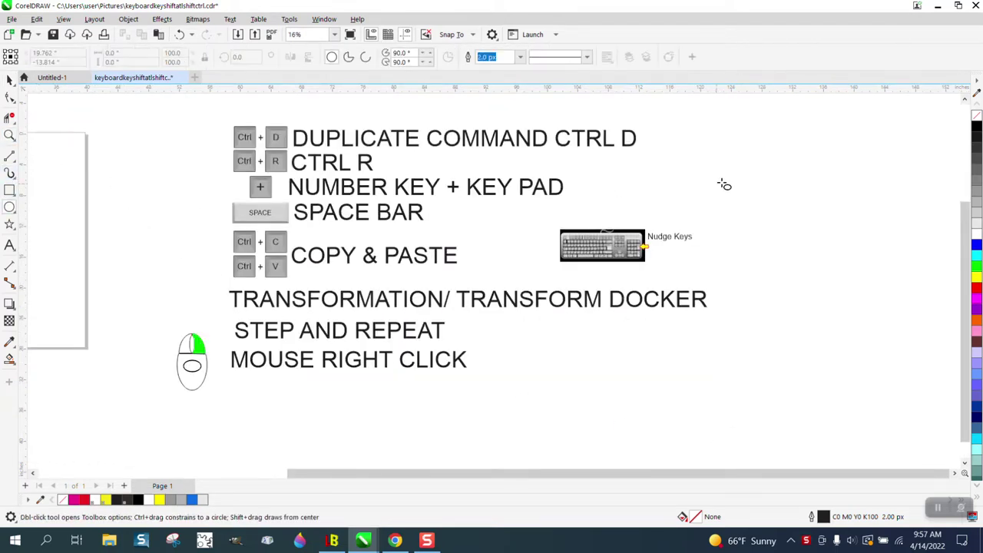
pyautogui.click(10, 207)
pyautogui.moveTo(774, 127); pyautogui.dragTo(743, 159)
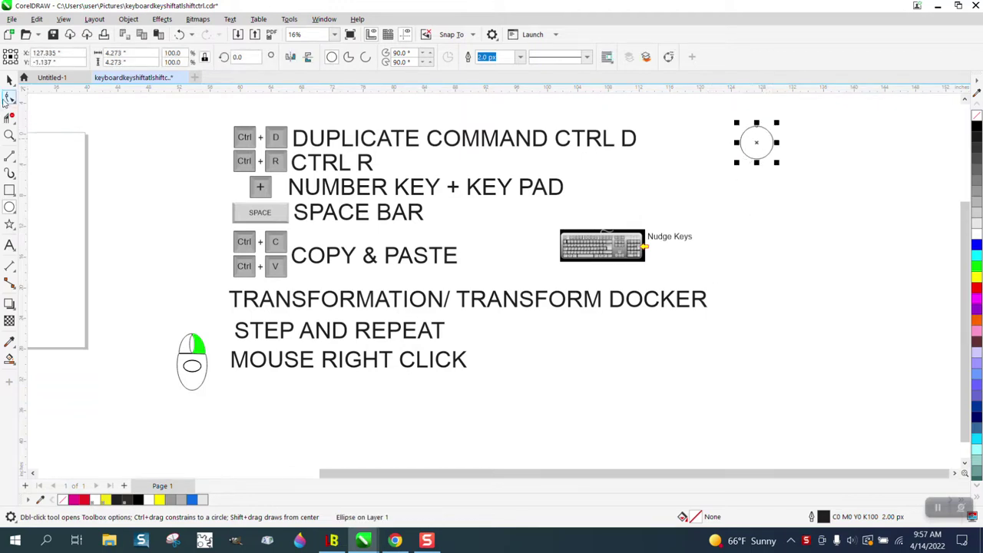
# Make a row of circle copies with a drag-copy and Ctrl+R, then delete the copies.
pyautogui.click(10, 80)
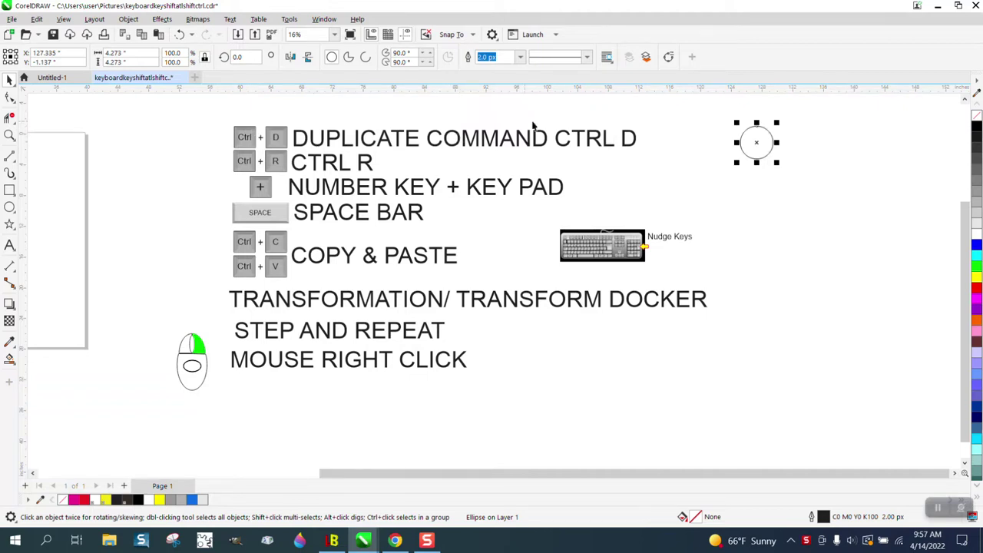
pyautogui.moveTo(757, 144); pyautogui.dragTo(804, 143)
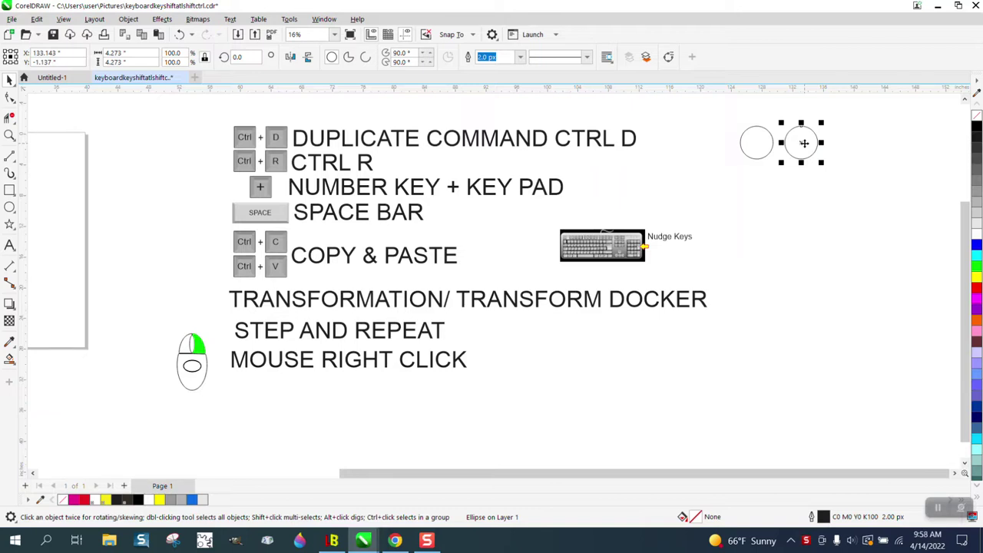
pyautogui.hotkey('ctrl', 'r')
pyautogui.hotkey('ctrl', 'r')
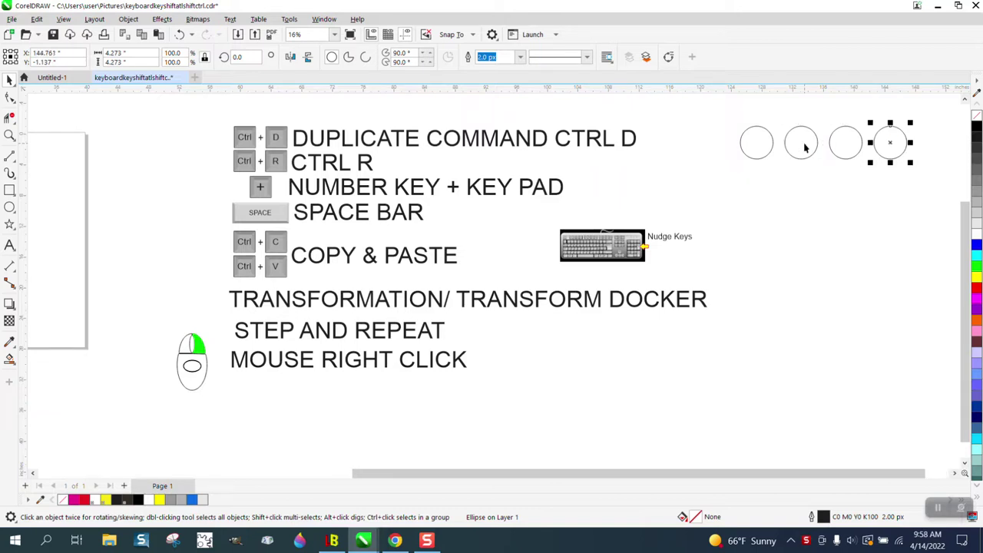
pyautogui.hotkey('ctrl', 'r')
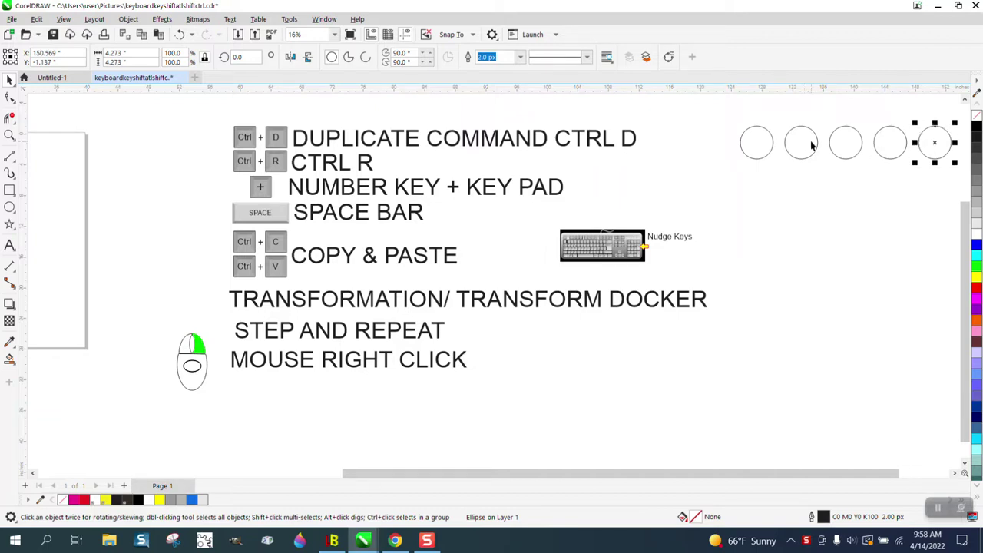
pyautogui.moveTo(784, 110); pyautogui.dragTo(951, 185)
pyautogui.press('Delete')
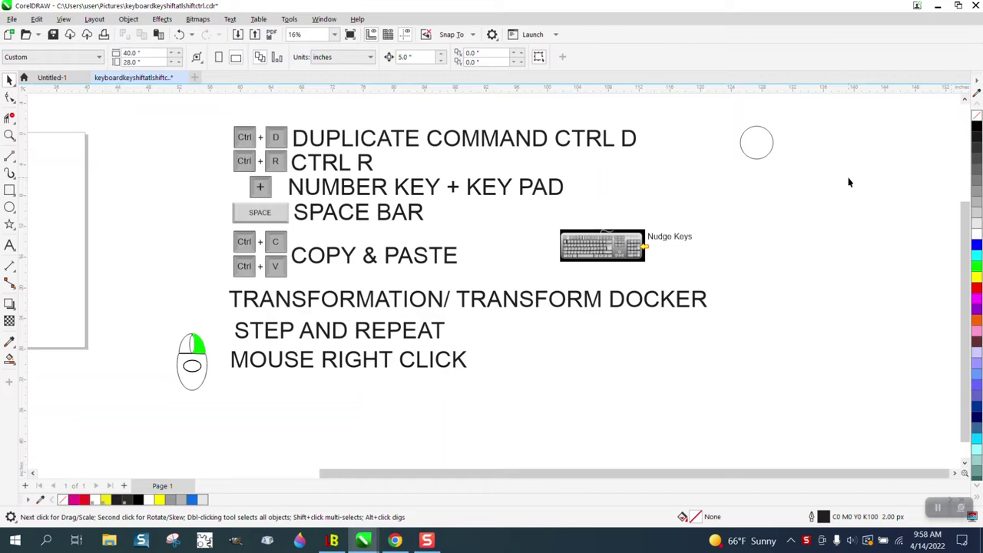
# Shift the circle slightly left and set its width to 5 inches.
pyautogui.moveTo(754, 155); pyautogui.dragTo(700, 150)
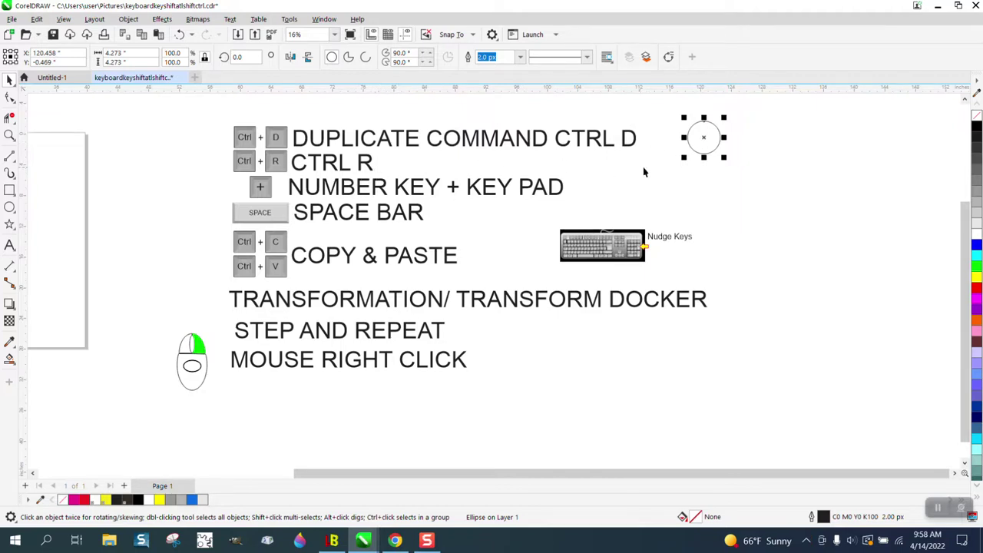
pyautogui.click(645, 117)
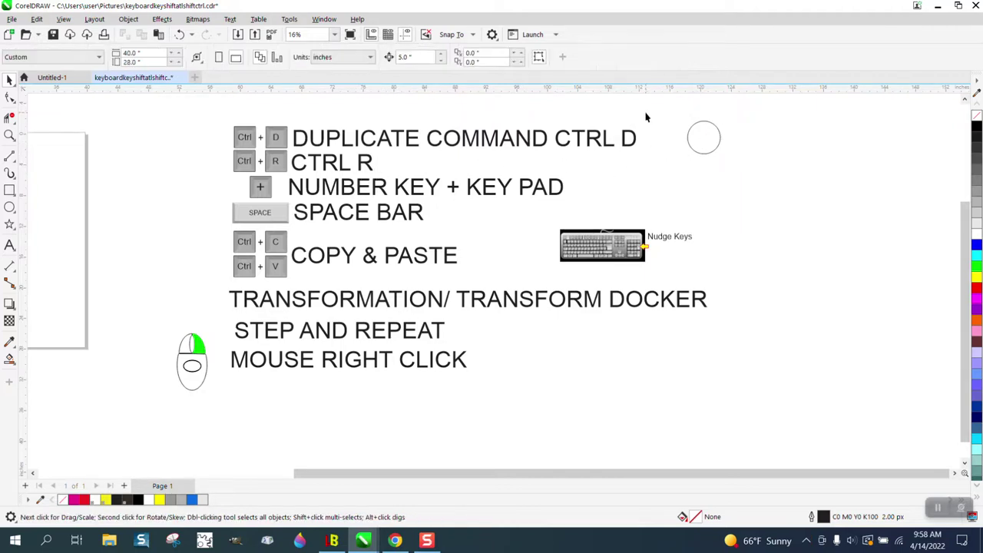
pyautogui.click(701, 131)
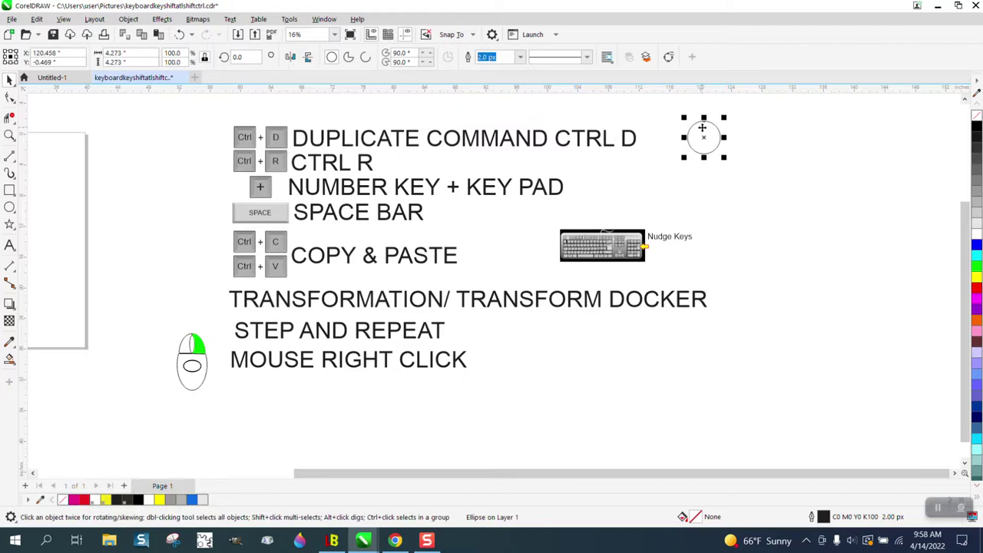
pyautogui.click(127, 53)
pyautogui.write('5')
pyautogui.press('Return')
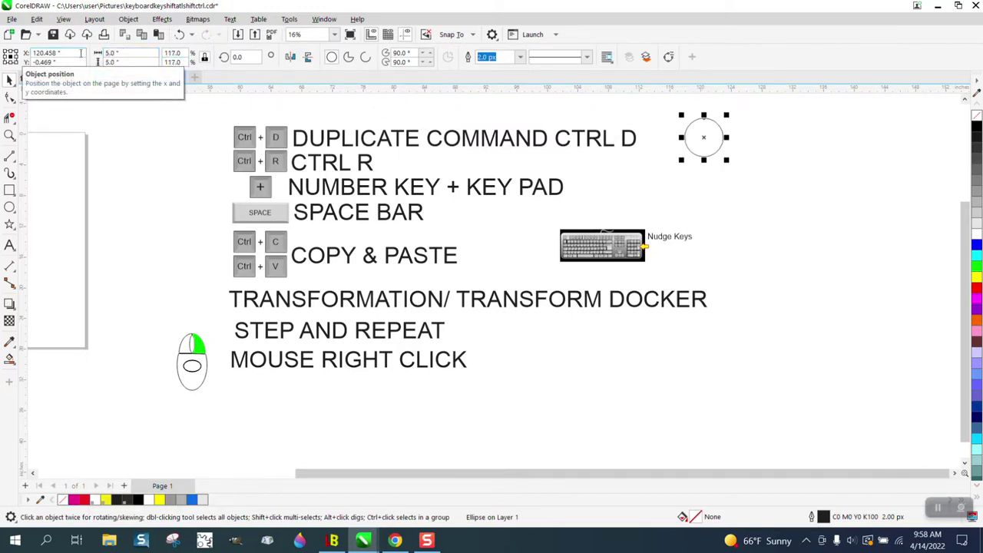
# Set the document's horizontal duplicate distance to 5 inches.
pyautogui.click(399, 109)
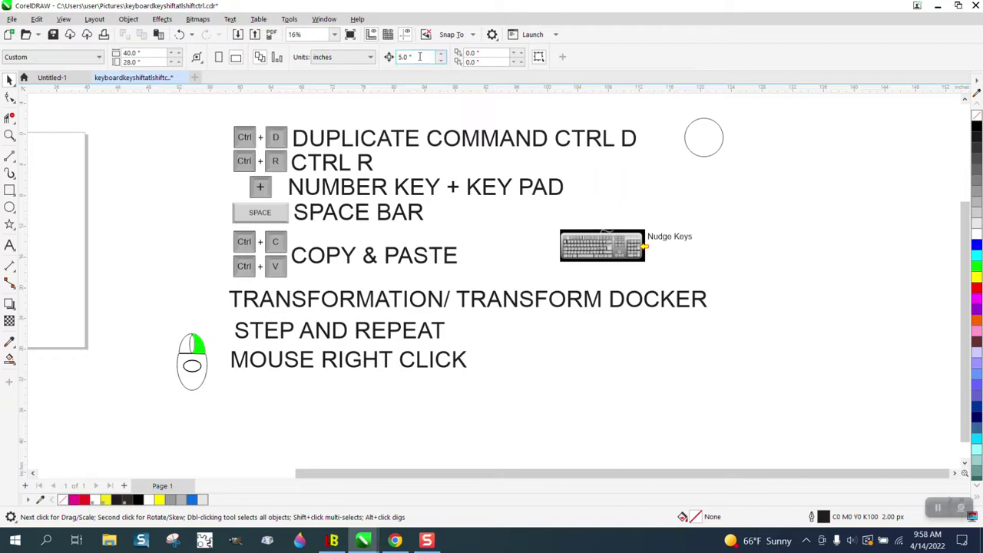
pyautogui.doubleClick(480, 53)
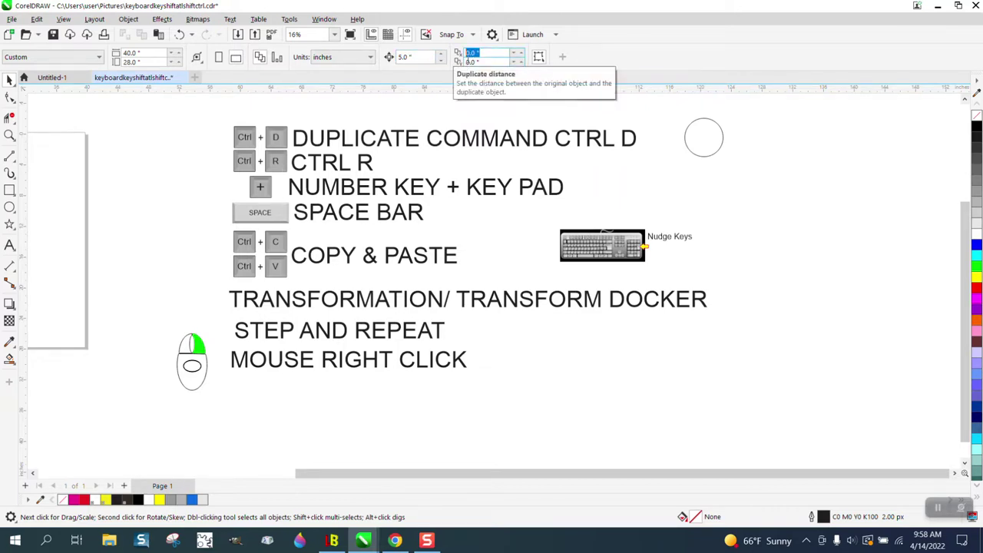
pyautogui.write('5')
pyautogui.press('Return')
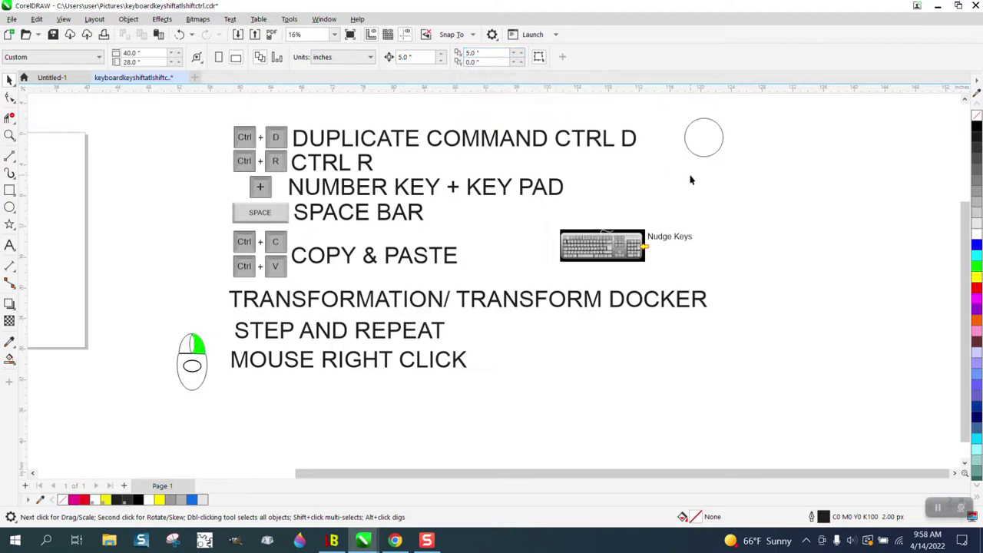
# Test Ctrl+D duplicates of the circle, then delete all the extra copies.
pyautogui.click(703, 161)
pyautogui.hotkey('ctrl', 'd')
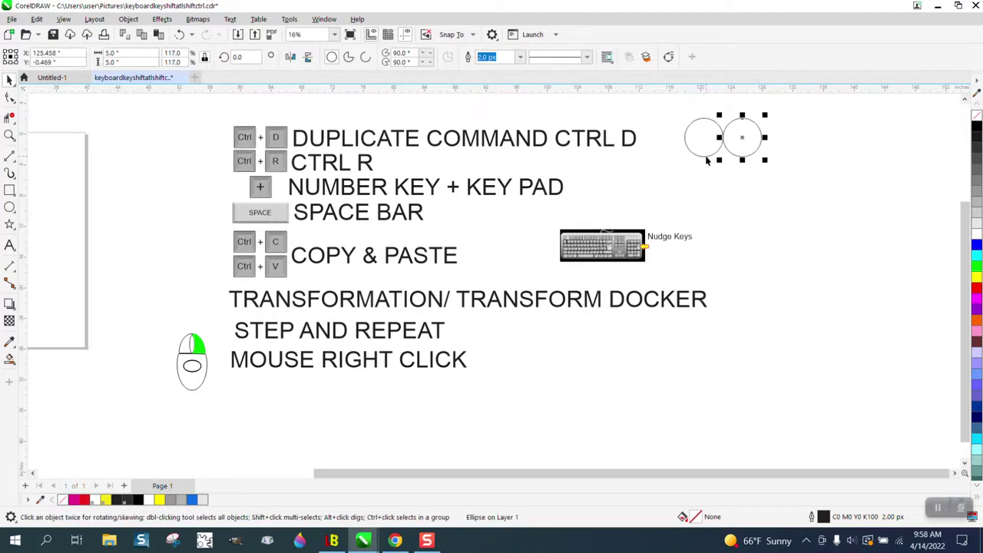
pyautogui.hotkey('ctrl', 'd')
pyautogui.hotkey('ctrl', 'd')
pyautogui.hotkey('ctrl', 'd')
pyautogui.hotkey('ctrl', 'd')
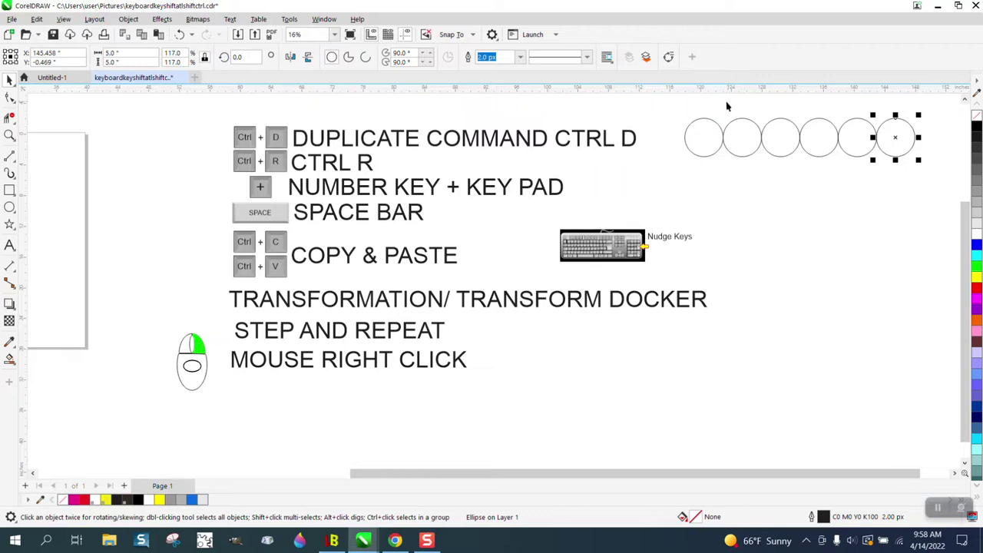
pyautogui.moveTo(726, 106); pyautogui.dragTo(923, 177)
pyautogui.press('Delete')
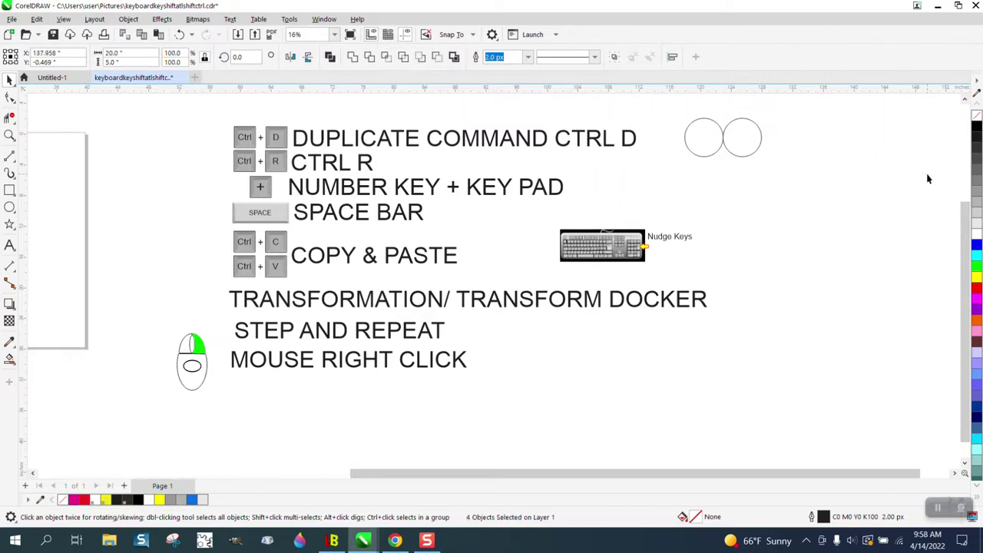
pyautogui.click(751, 145)
pyautogui.press('Delete')
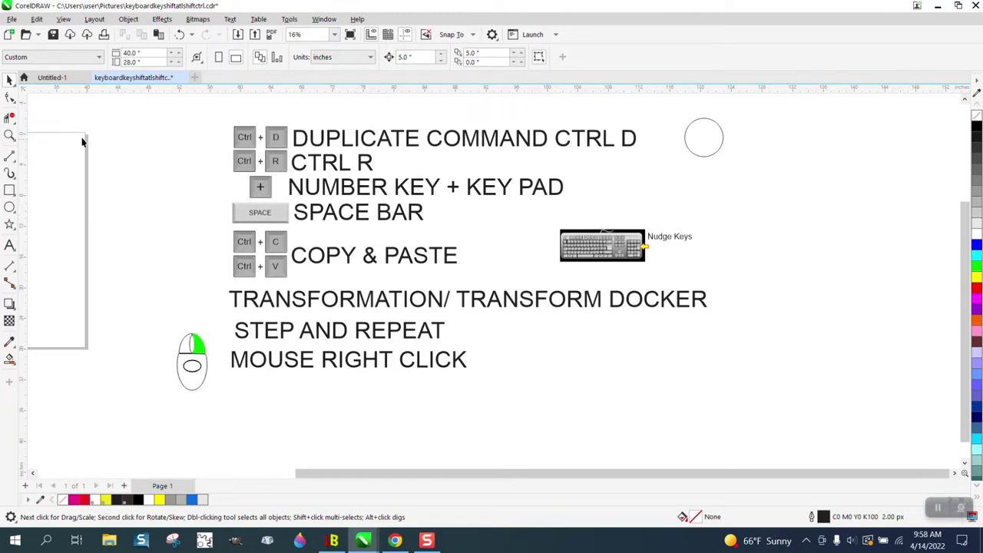
# Drop a copy of the circle while dragging it right, then delete the copies.
pyautogui.click(9, 134)
pyautogui.moveTo(610, 229); pyautogui.dragTo(681, 284)
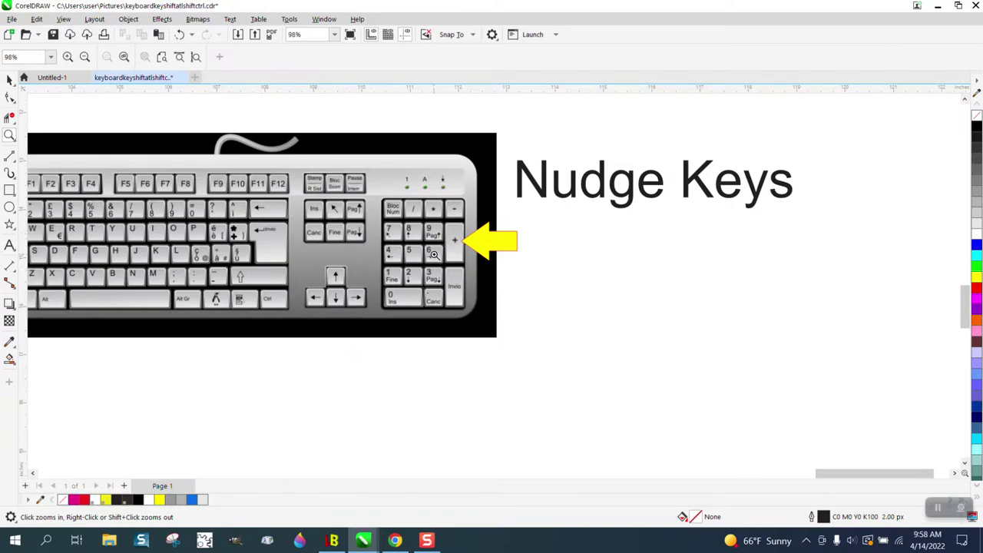
pyautogui.scroll(-3, 466, 254)
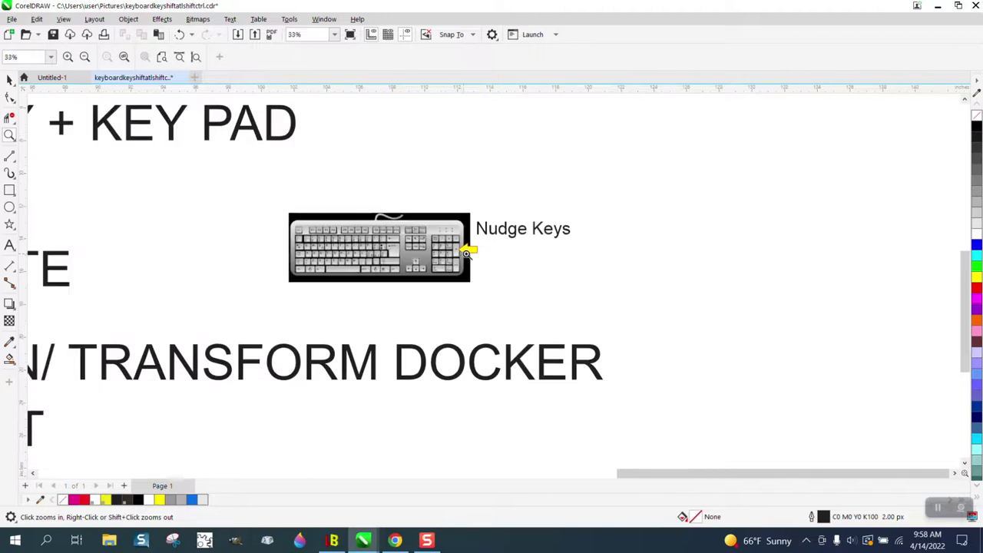
pyautogui.scroll(-3, 465, 253)
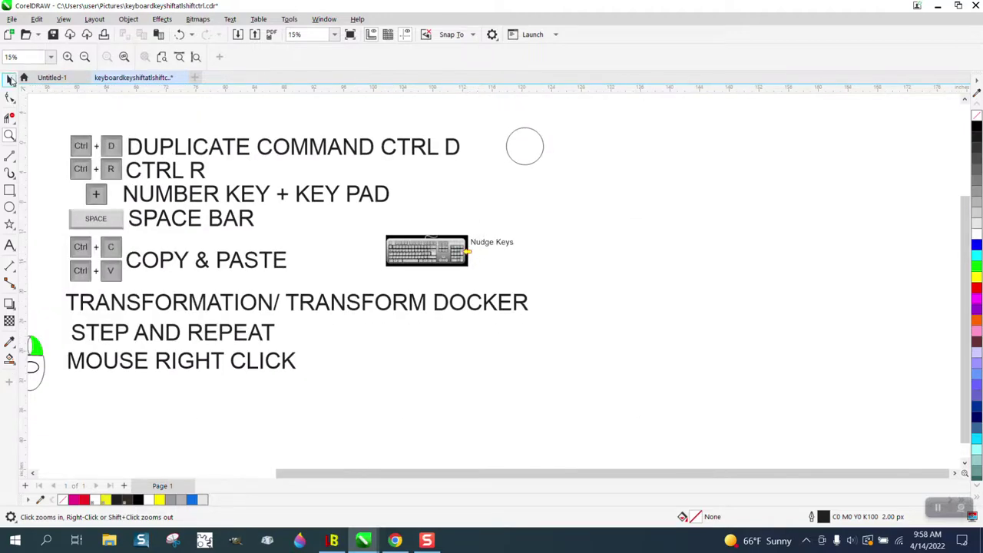
pyautogui.click(10, 80)
pyautogui.click(521, 139)
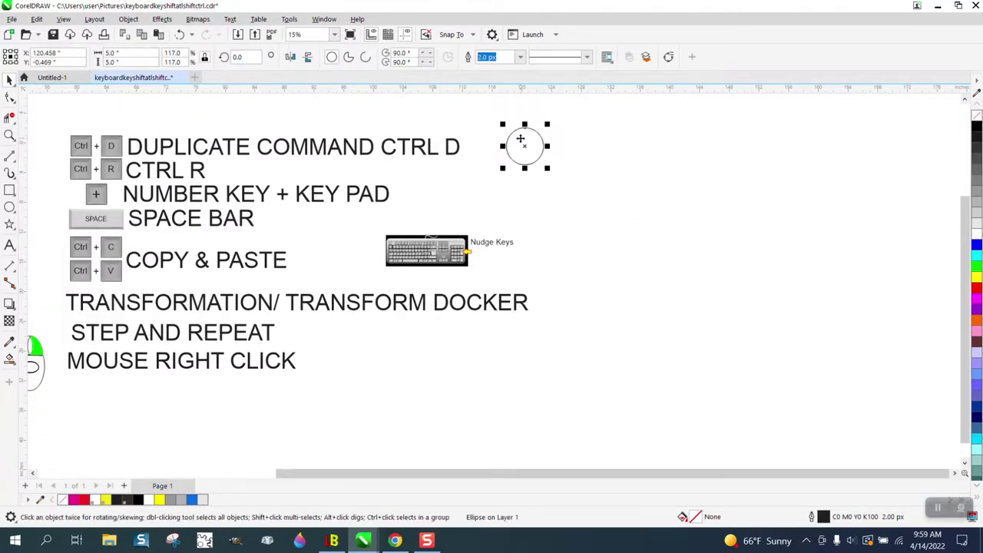
pyautogui.moveTo(525, 138); pyautogui.dragTo(614, 148)
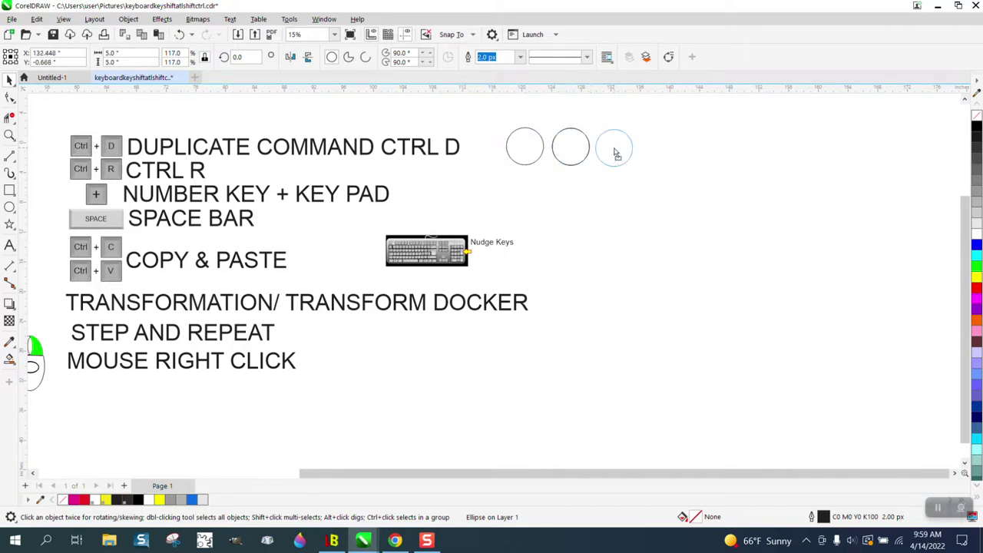
pyautogui.press('Delete')
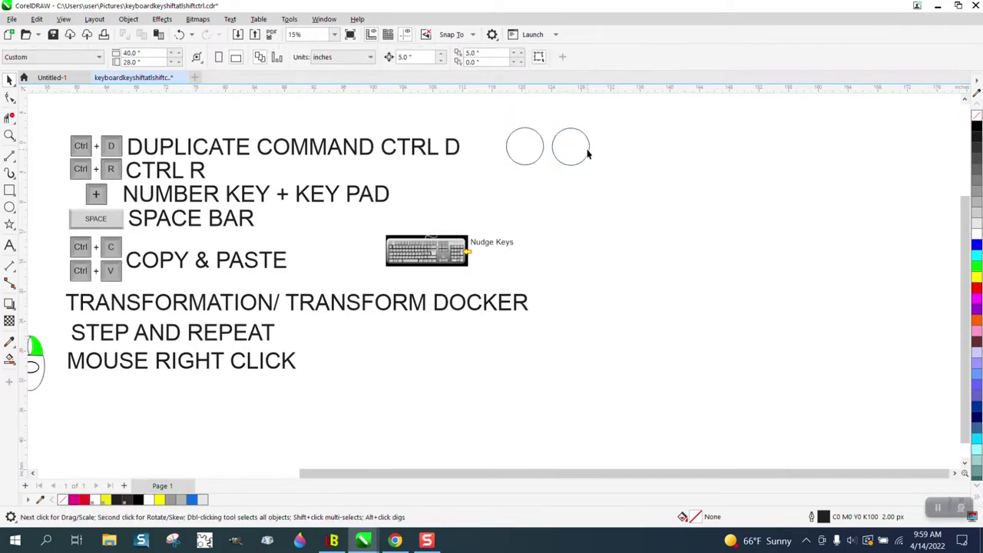
pyautogui.click(588, 154)
pyautogui.press('Delete')
# Make a row of Ctrl+D duplicates of the circle, then delete the four extras.
pyautogui.click(517, 165)
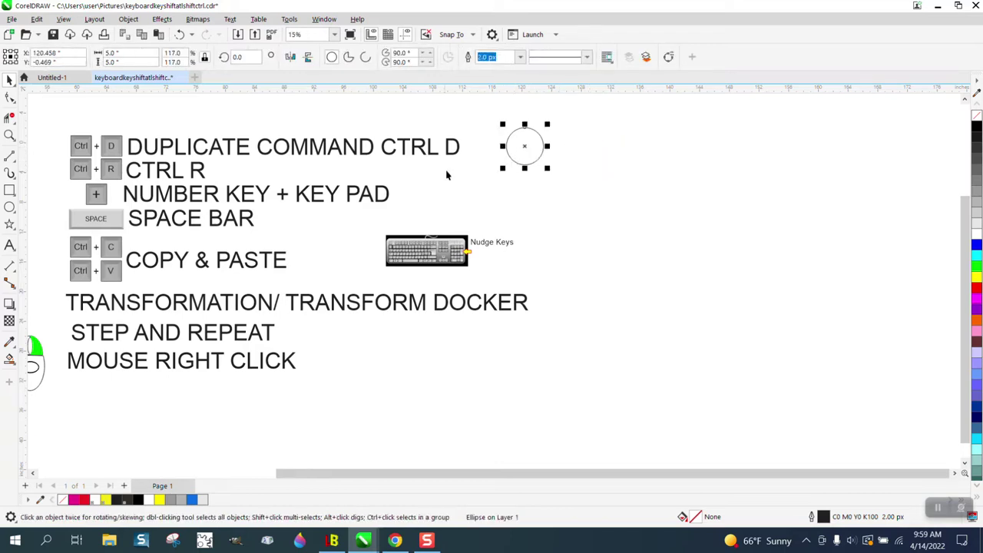
pyautogui.hotkey('ctrl', 'd')
pyautogui.press('Right')
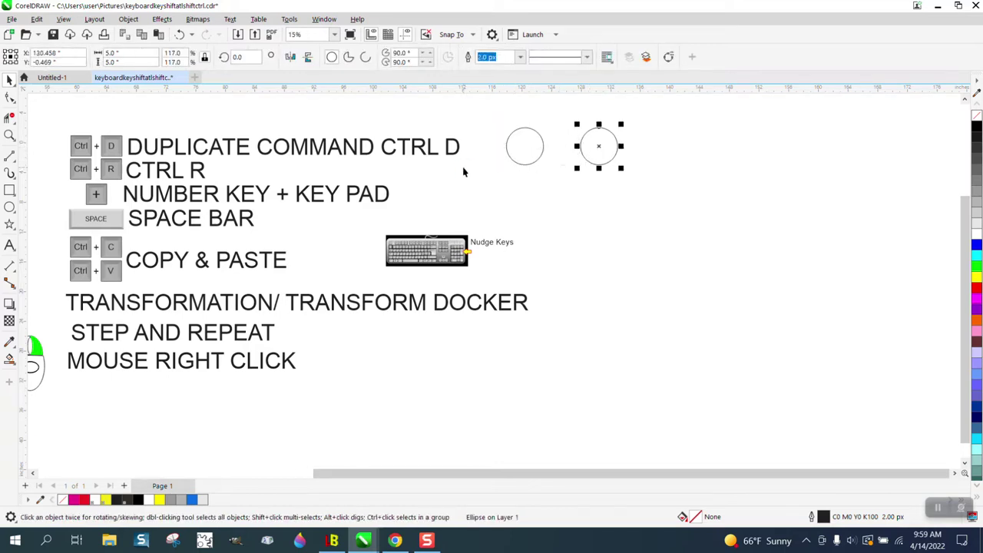
pyautogui.hotkey('ctrl', 'd')
pyautogui.hotkey('ctrl', 'd')
pyautogui.hotkey('ctrl', 'd')
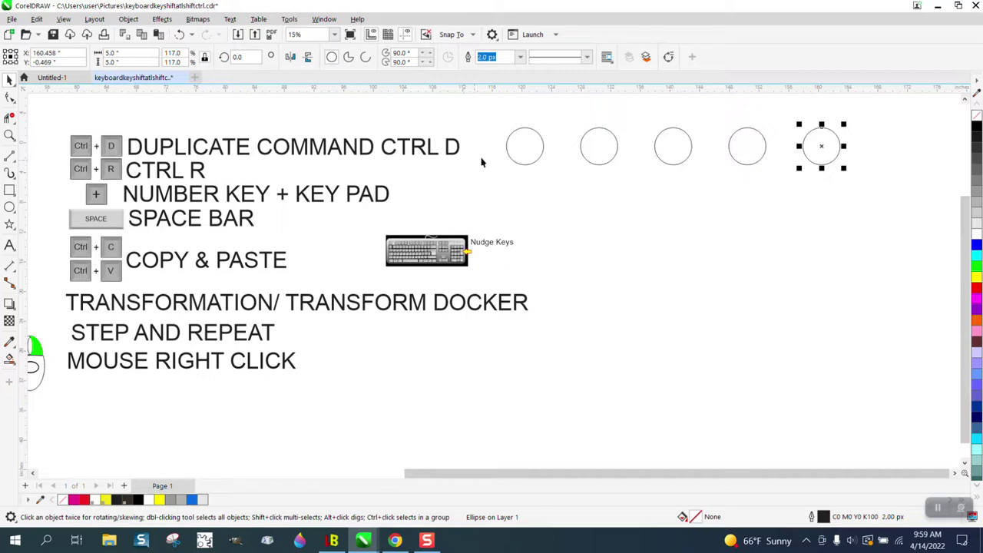
pyautogui.moveTo(555, 115); pyautogui.dragTo(855, 203)
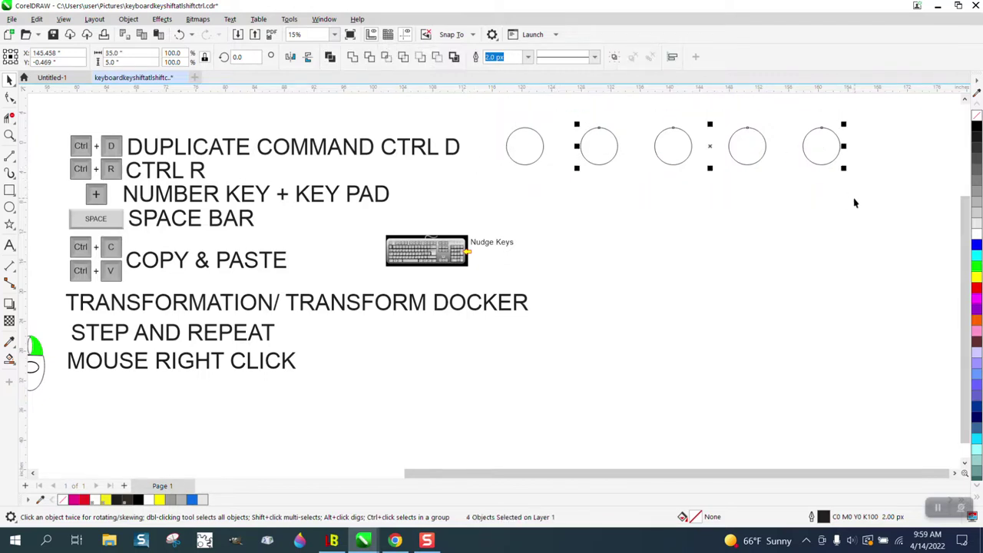
pyautogui.press('Delete')
# Drop copies with Space while moving the circle, then delete each scattered copy.
pyautogui.click(537, 159)
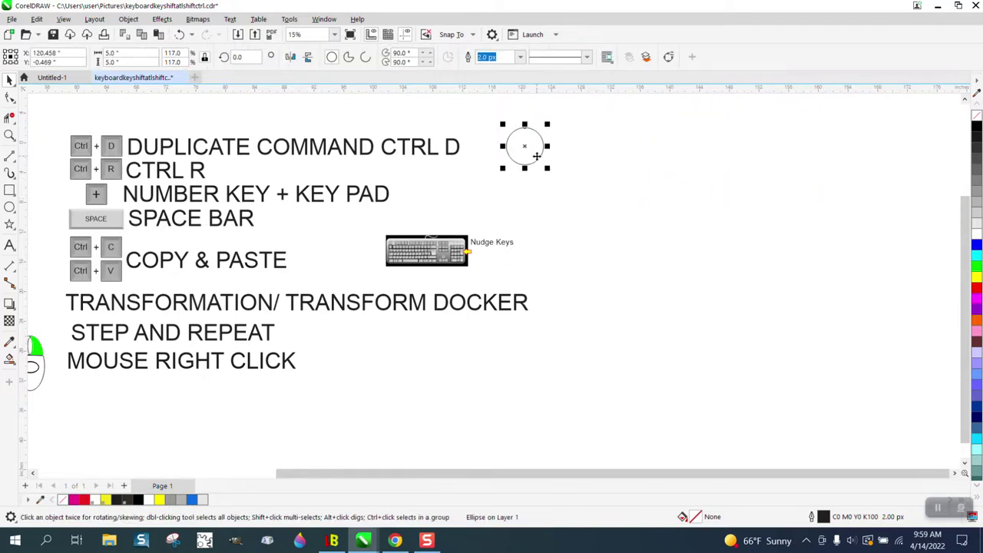
pyautogui.moveTo(530, 148); pyautogui.dragTo(626, 208)
pyautogui.press('space')
pyautogui.press('space')
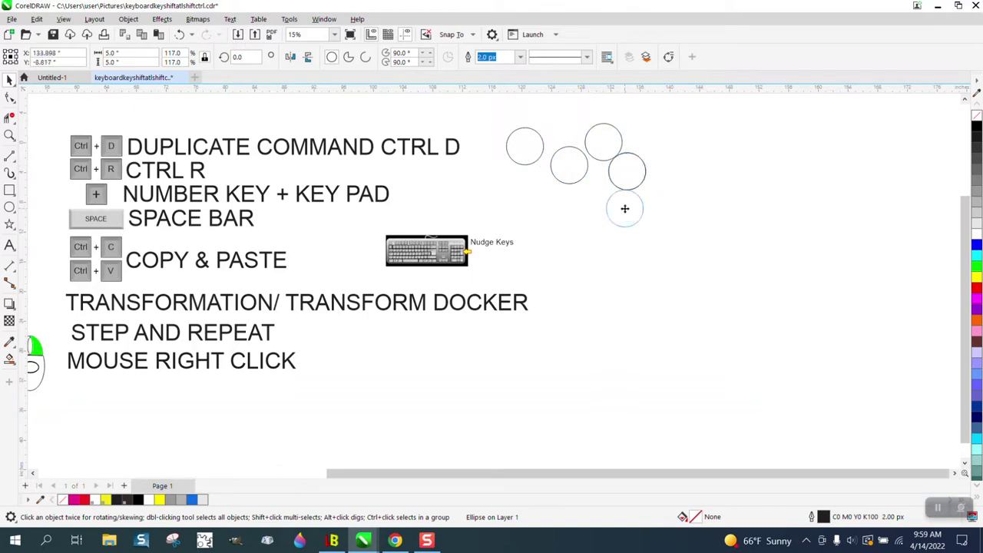
pyautogui.moveTo(550, 114); pyautogui.dragTo(721, 269)
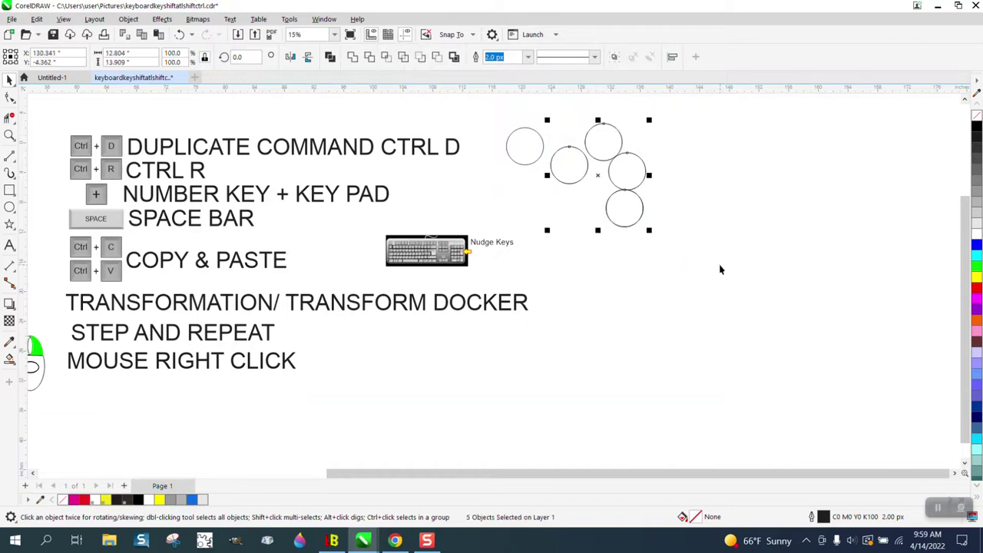
pyautogui.click(597, 181)
pyautogui.click(571, 161)
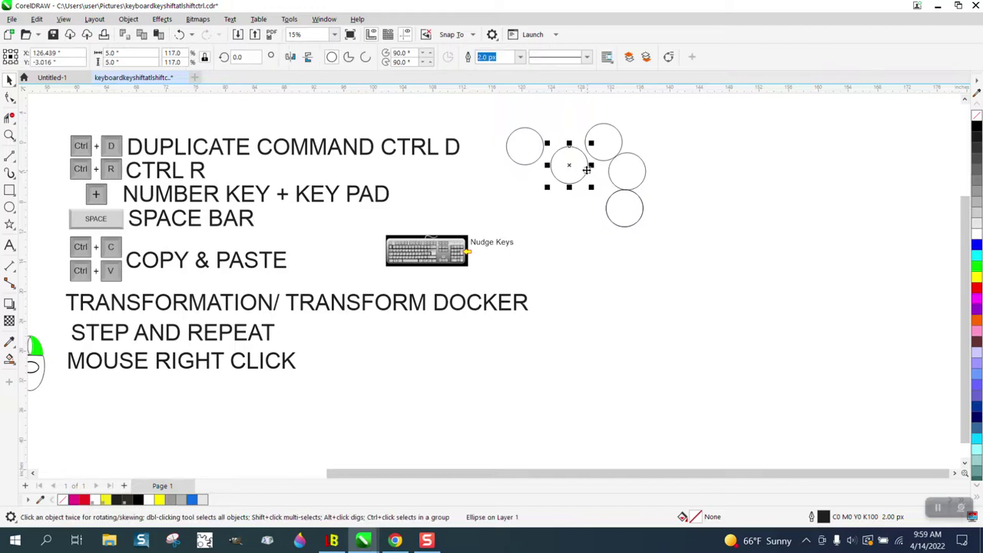
pyautogui.press('Delete')
pyautogui.click(616, 157)
pyautogui.press('Delete')
pyautogui.click(619, 169)
pyautogui.press('Delete')
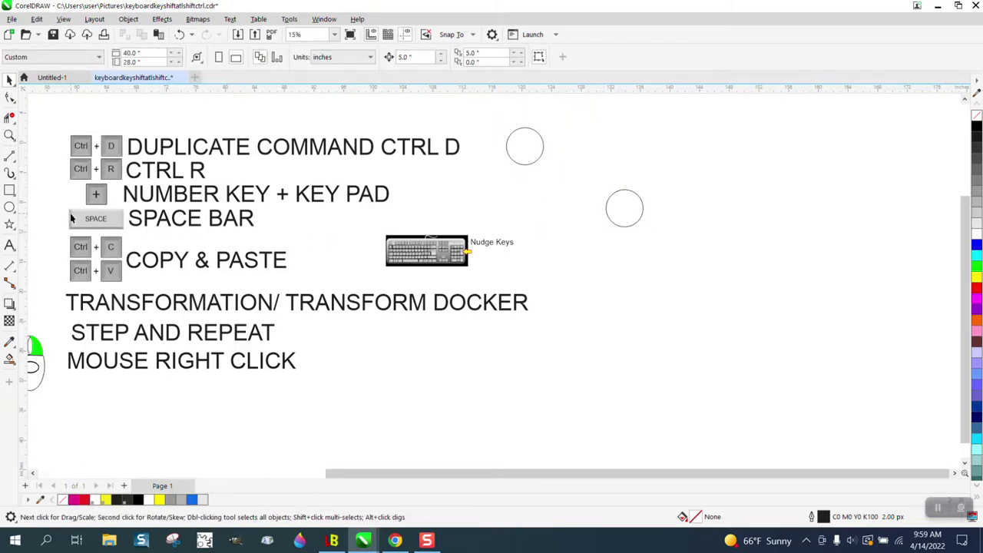
pyautogui.click(632, 217)
# Drag the circle right pressing Space to drop twelve copies, then delete them all.
pyautogui.press('Delete')
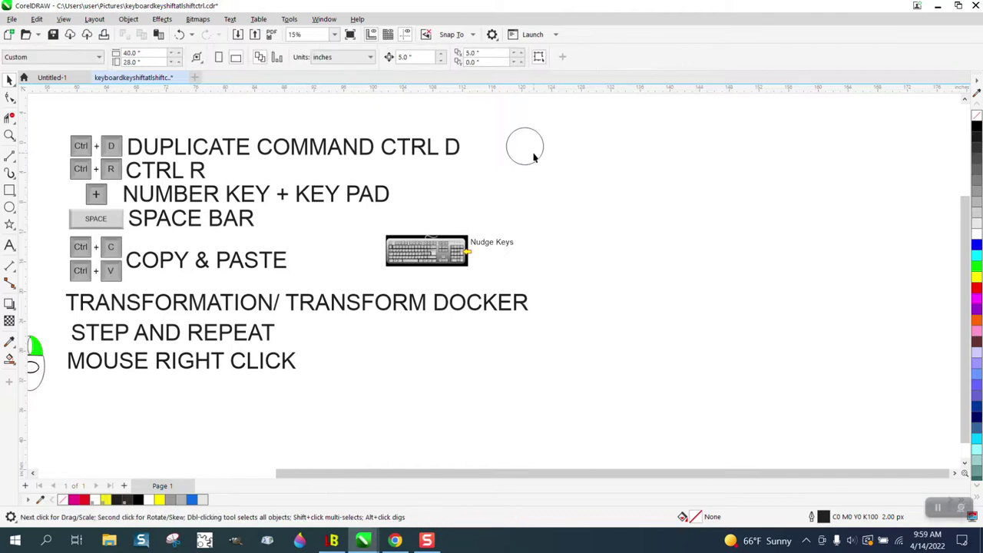
pyautogui.moveTo(530, 156); pyautogui.dragTo(707, 195)
pyautogui.press('space')
pyautogui.press('space')
pyautogui.press('space')
pyautogui.press('space')
pyautogui.press('space')
pyautogui.press('space')
pyautogui.press('space')
pyautogui.press('space')
pyautogui.press('space')
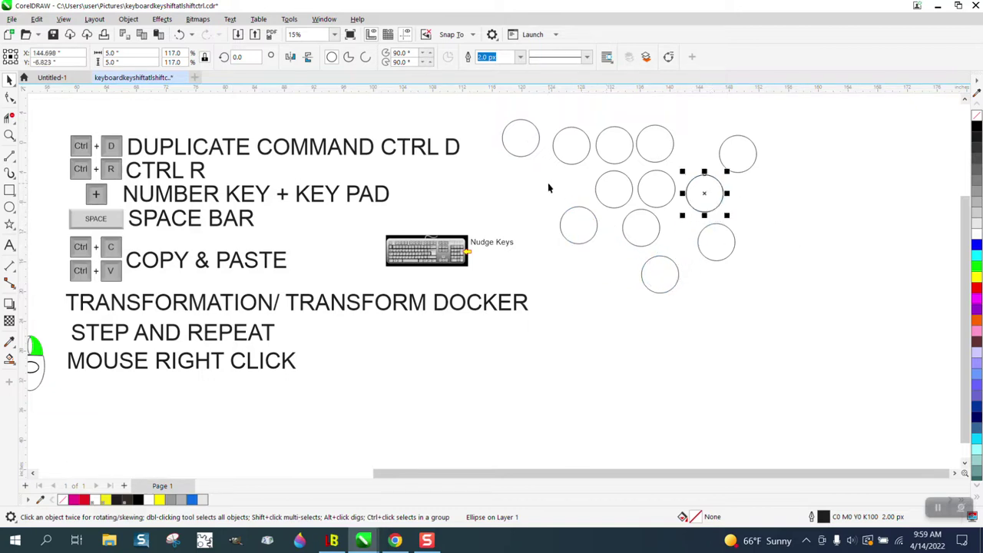
pyautogui.moveTo(544, 113); pyautogui.dragTo(835, 327)
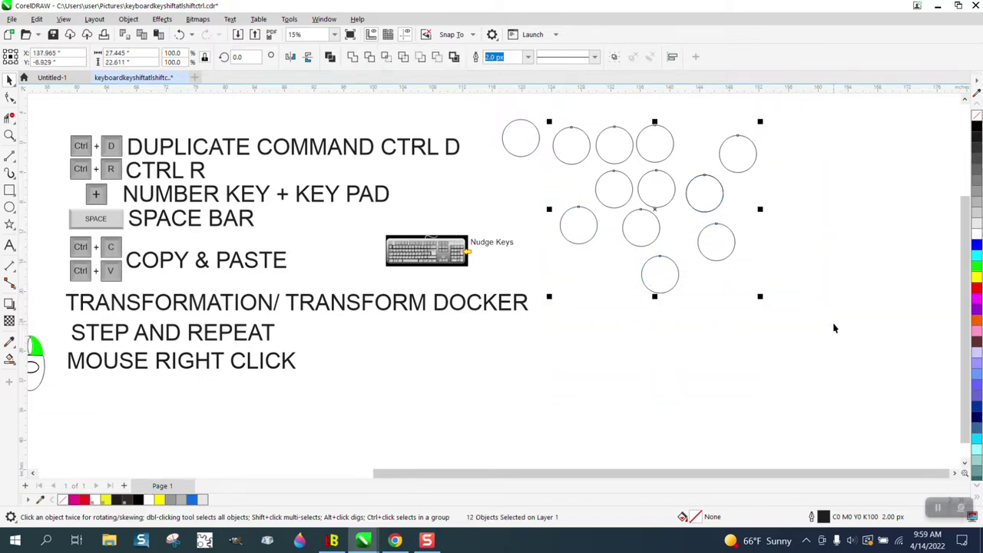
pyautogui.press('Delete')
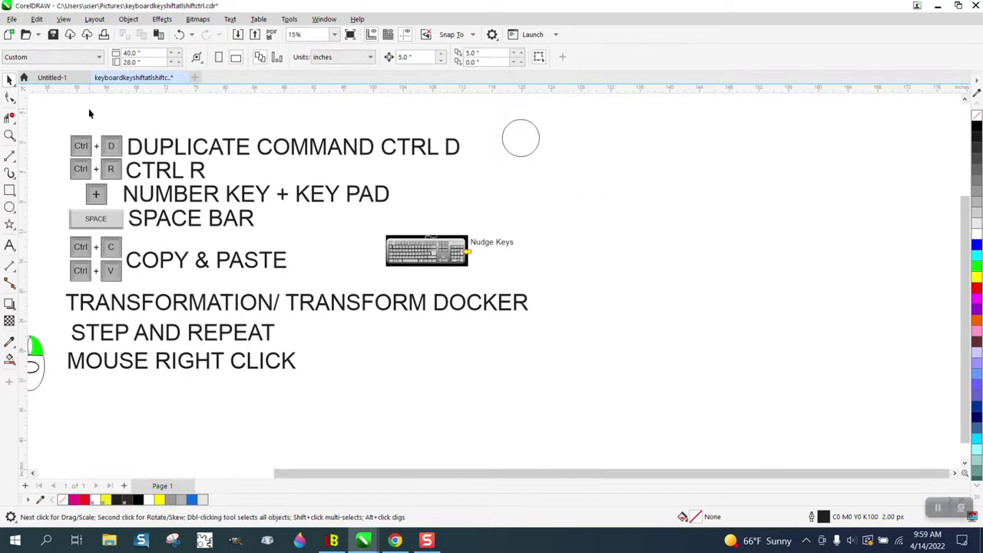
# Copy the circle with Edit > Copy, paste it beside itself, then delete the pasted copy.
pyautogui.click(36, 18)
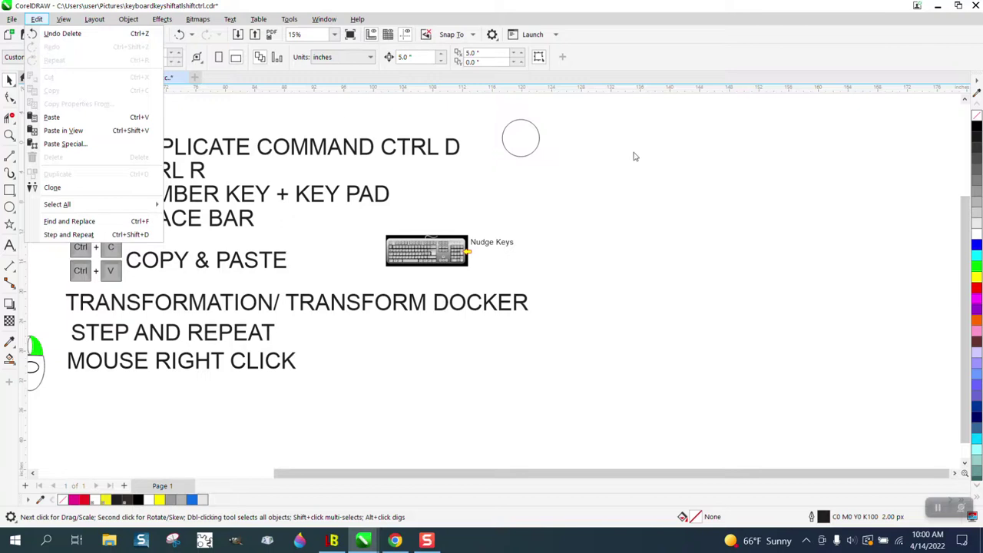
pyautogui.click(526, 158)
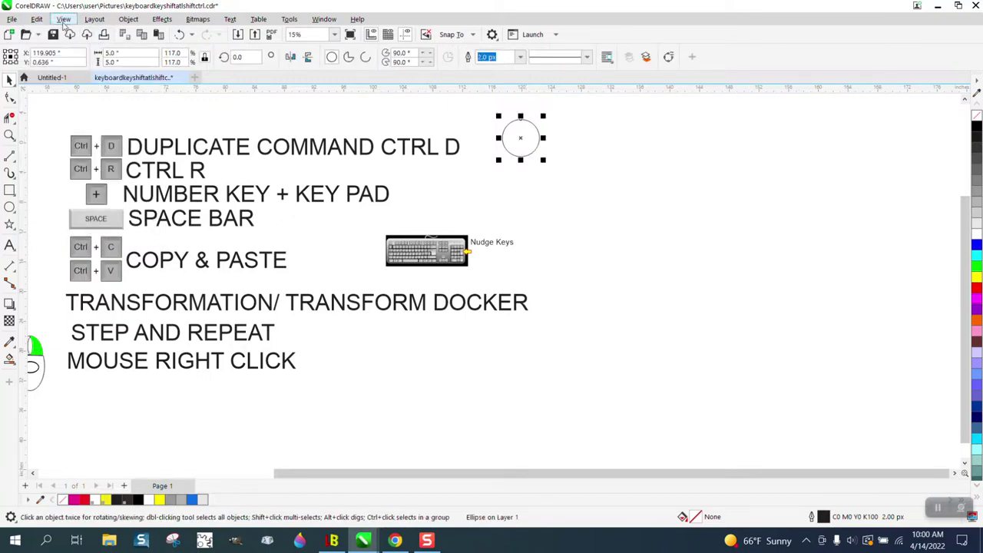
pyautogui.click(37, 19)
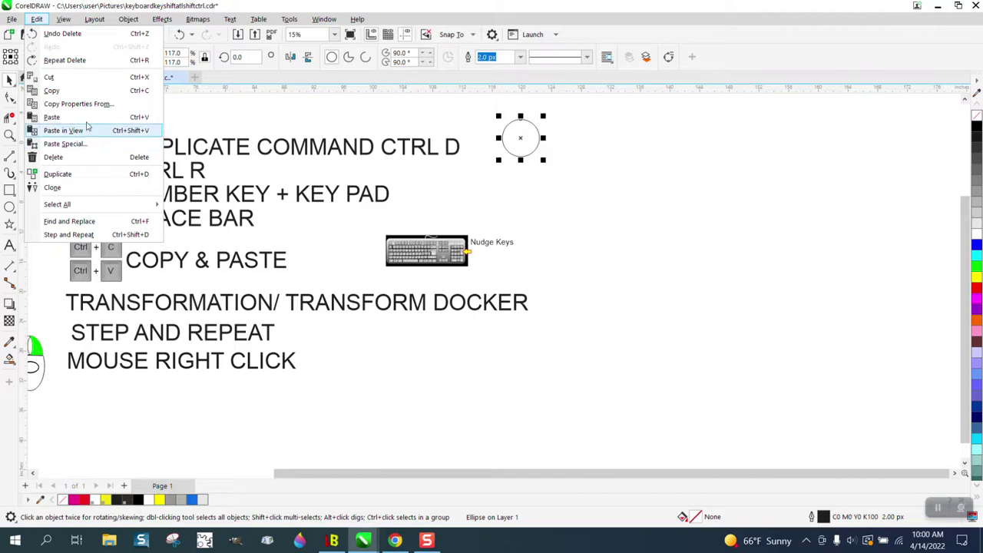
pyautogui.click(67, 93)
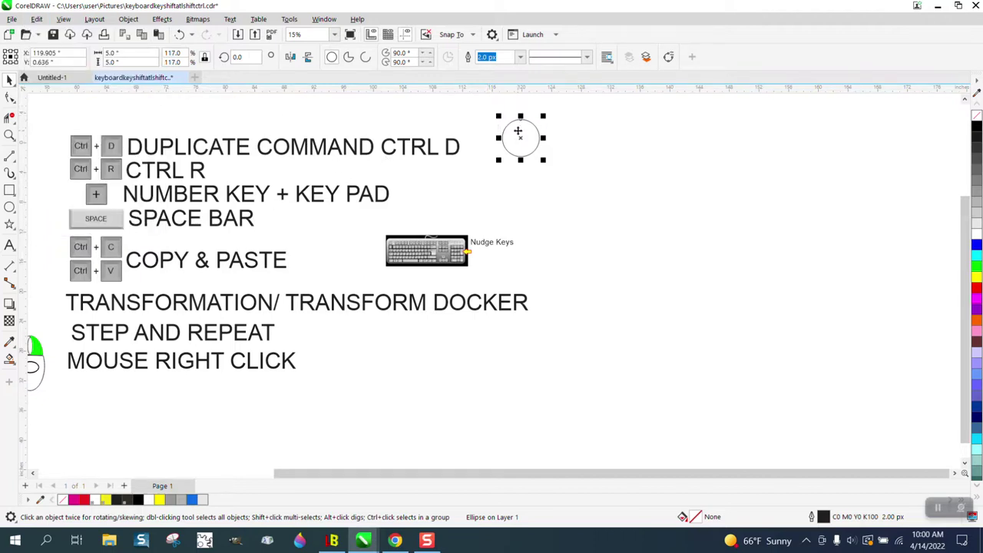
pyautogui.moveTo(521, 134); pyautogui.dragTo(573, 138)
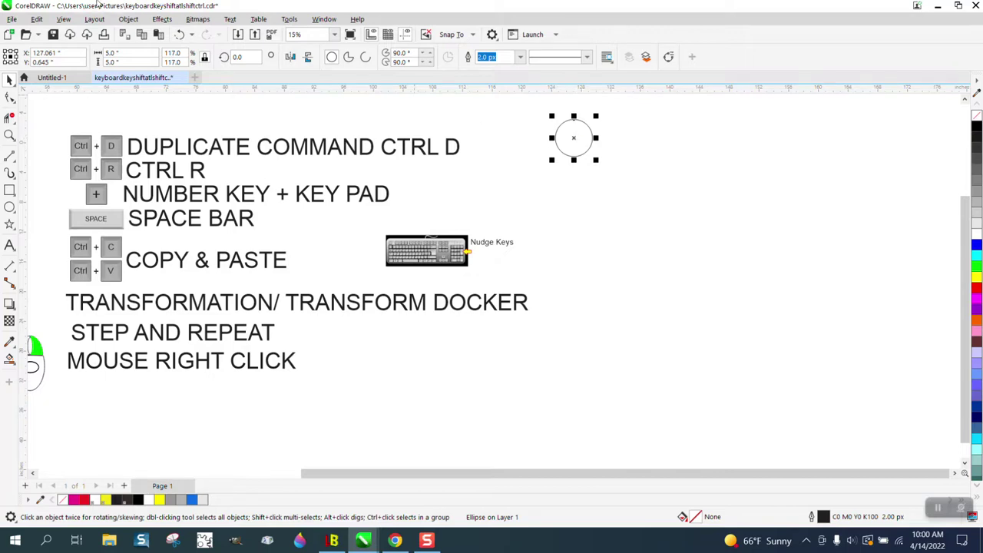
pyautogui.click(36, 18)
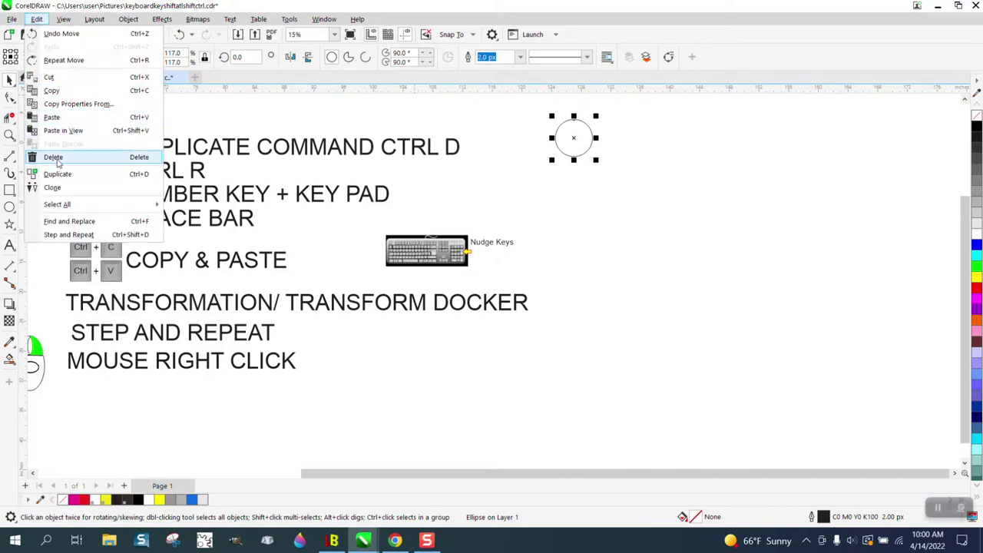
pyautogui.click(52, 118)
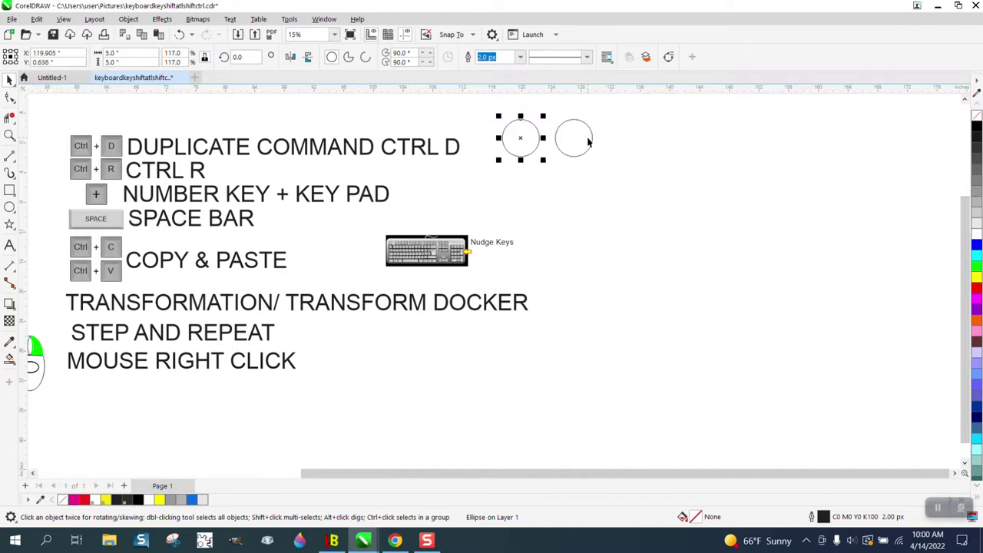
pyautogui.click(588, 141)
pyautogui.press('Delete')
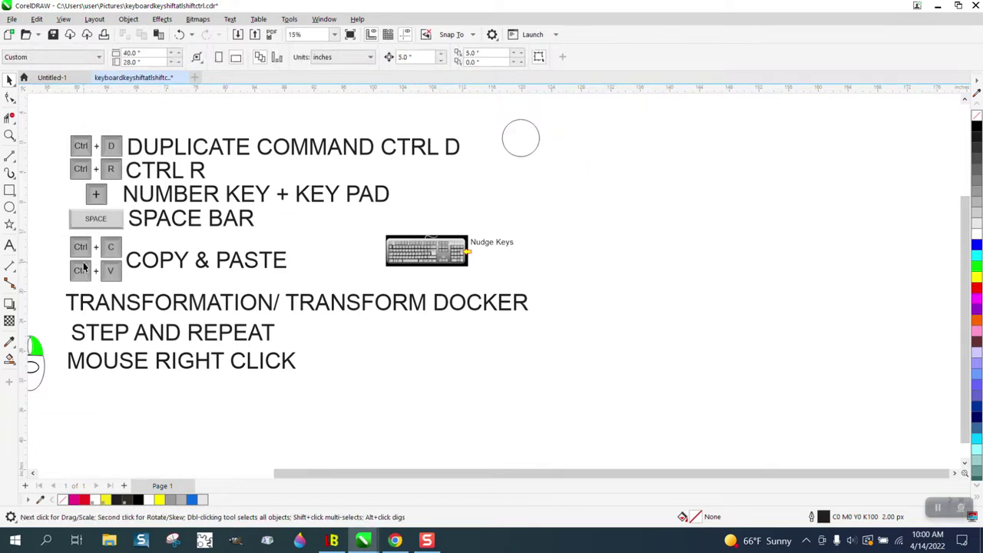
# Drag a copy of the circle to the lower right, then delete both circles.
pyautogui.click(522, 150)
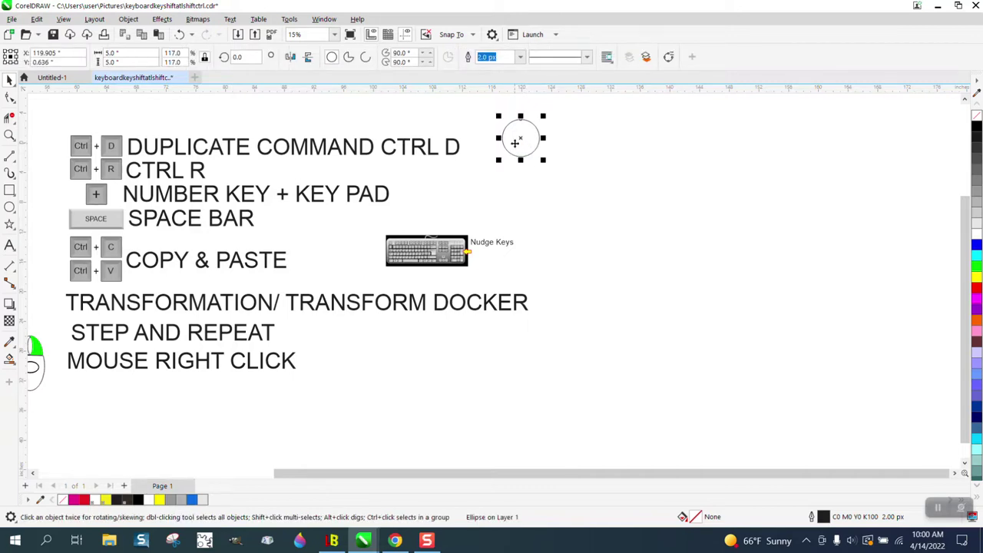
pyautogui.moveTo(527, 149); pyautogui.dragTo(751, 259)
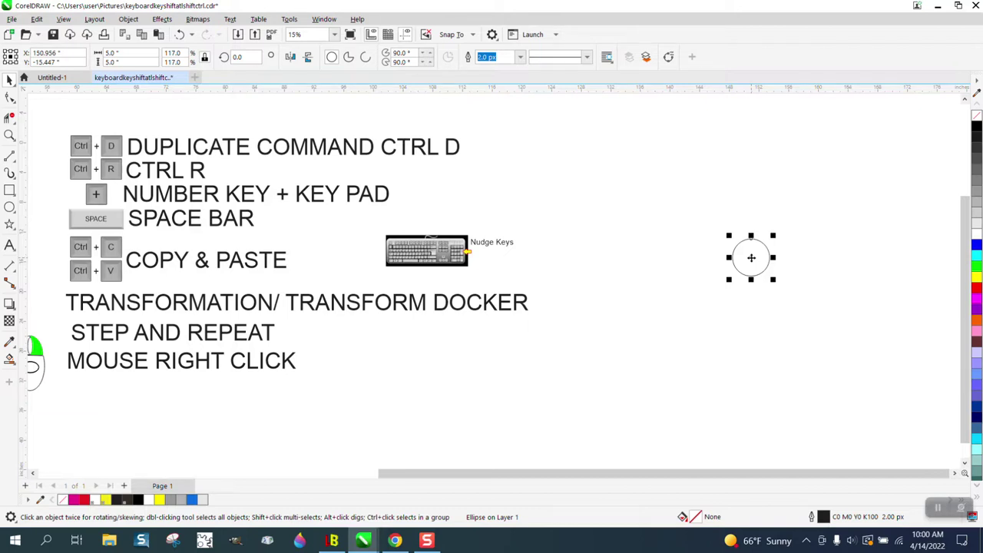
pyautogui.hotkey('ctrl', 'z')
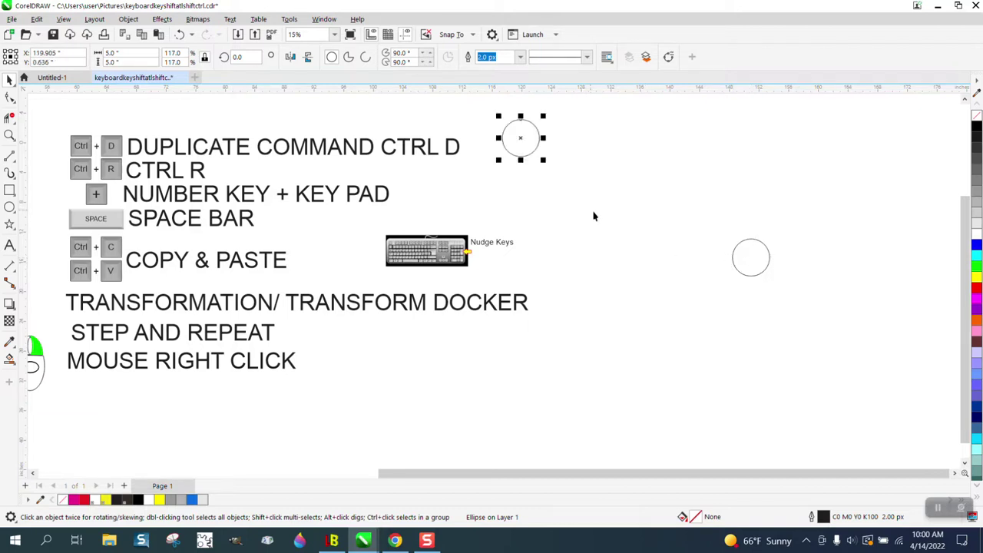
pyautogui.click(504, 117)
pyautogui.moveTo(779, 289); pyautogui.dragTo(778, 287)
pyautogui.press('Delete')
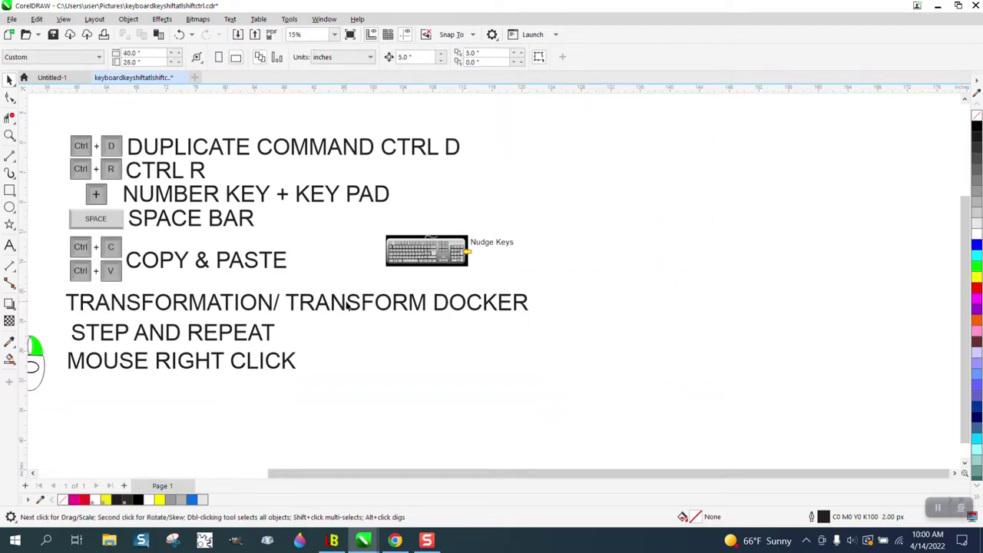
# Open the Transform docker from the Window menu.
pyautogui.click(324, 19)
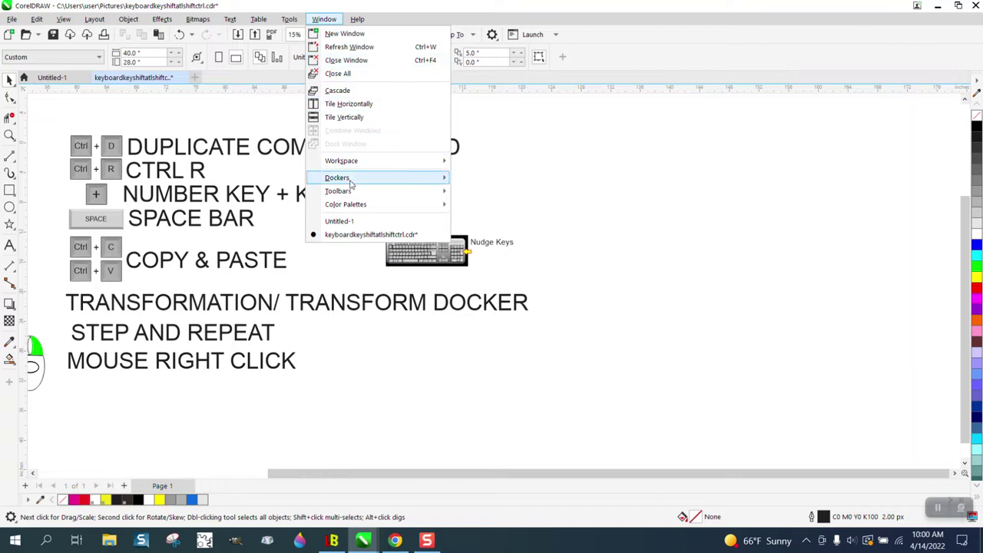
pyautogui.moveTo(350, 183)
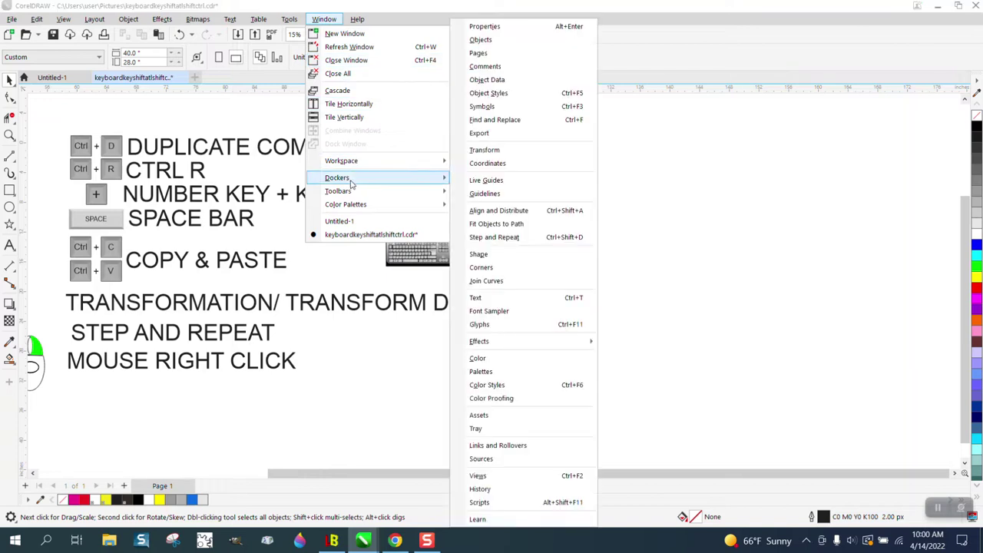
pyautogui.click(485, 150)
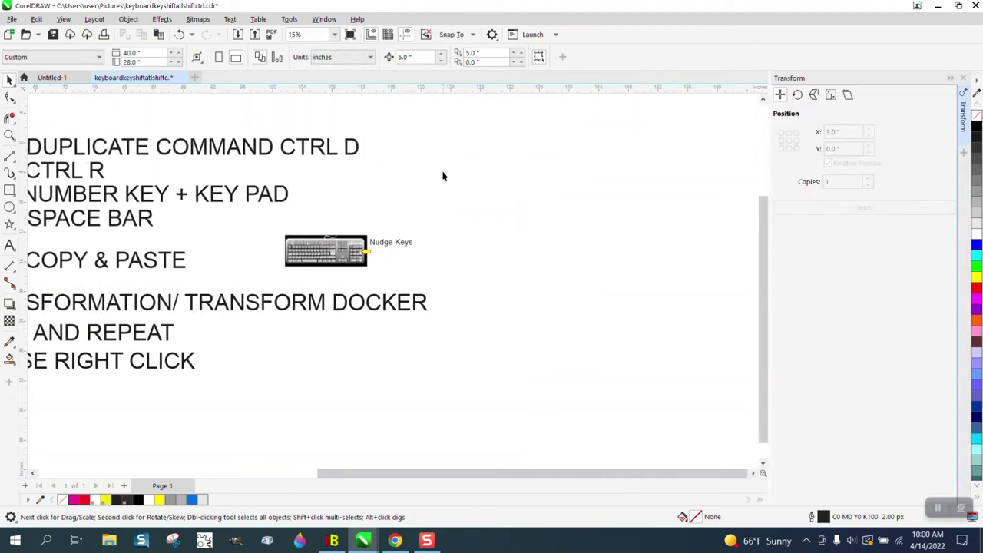
pyautogui.scroll(-1, 495, 212)
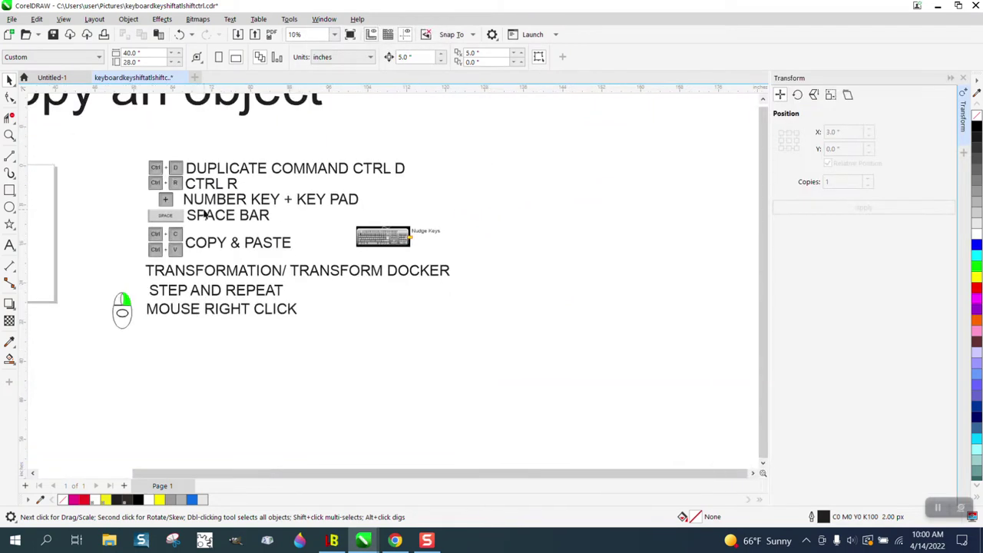
# Draw a blue-filled 5-inch circle right of the list and enter a 6-inch X offset.
pyautogui.click(23, 204)
pyautogui.click(66, 206)
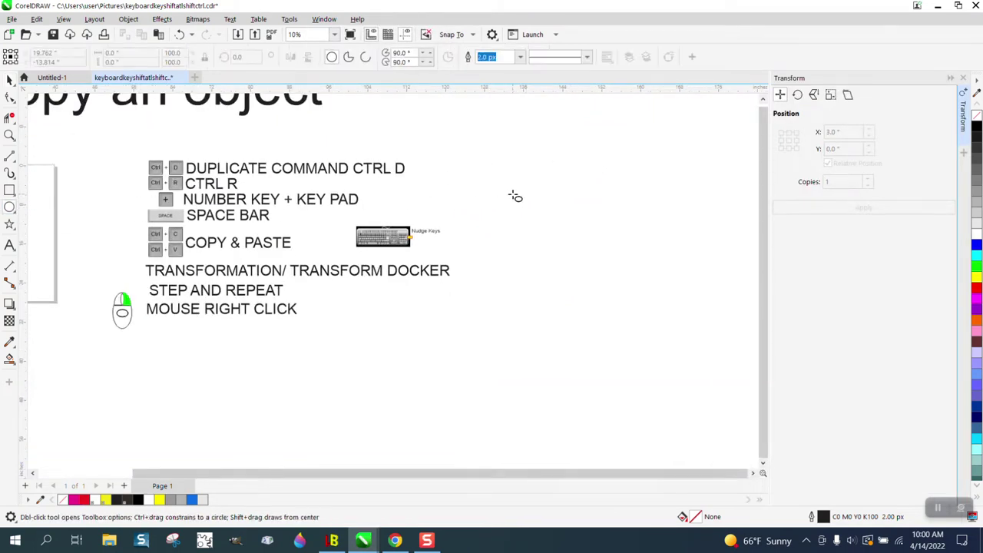
pyautogui.moveTo(546, 159); pyautogui.dragTo(503, 202)
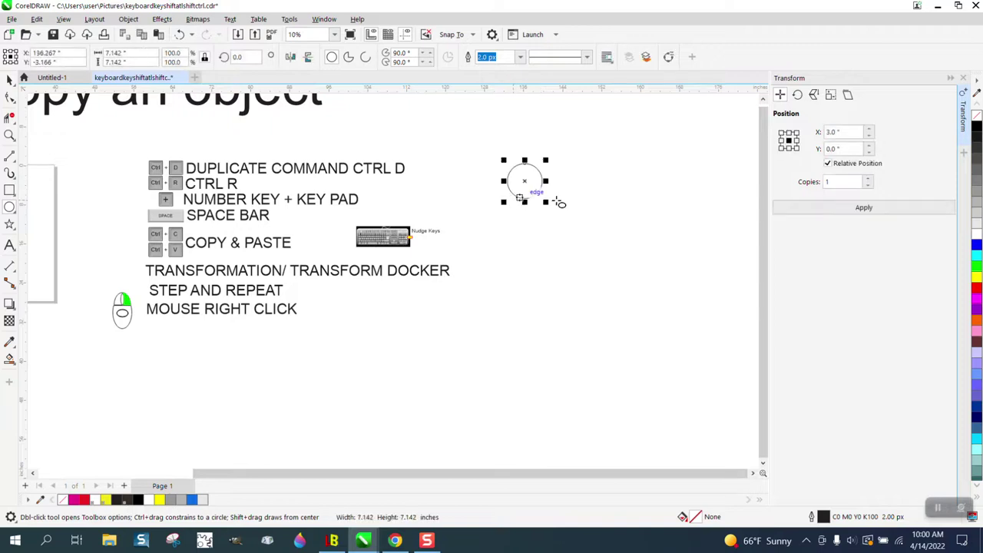
pyautogui.click(978, 247)
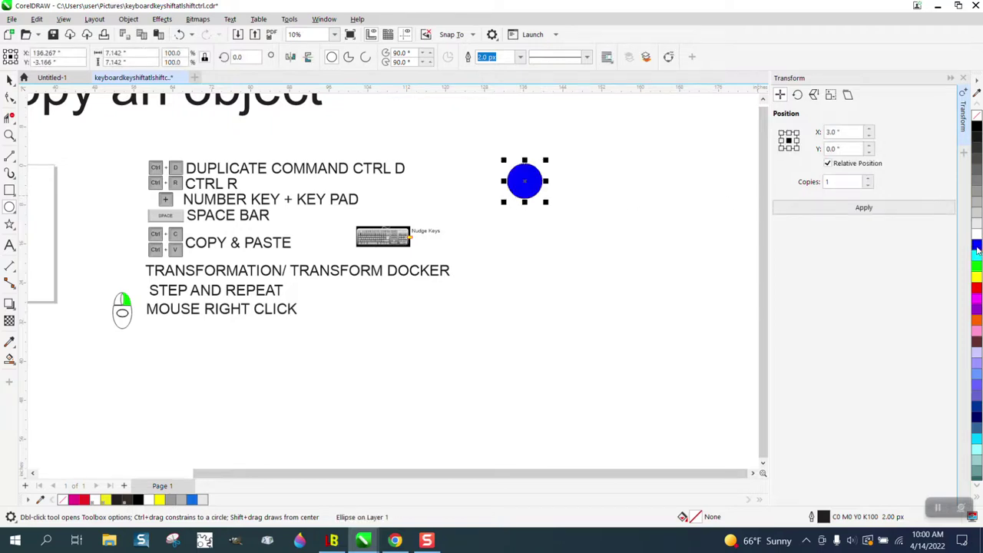
pyautogui.doubleClick(129, 56)
pyautogui.write('5')
pyautogui.press('Return')
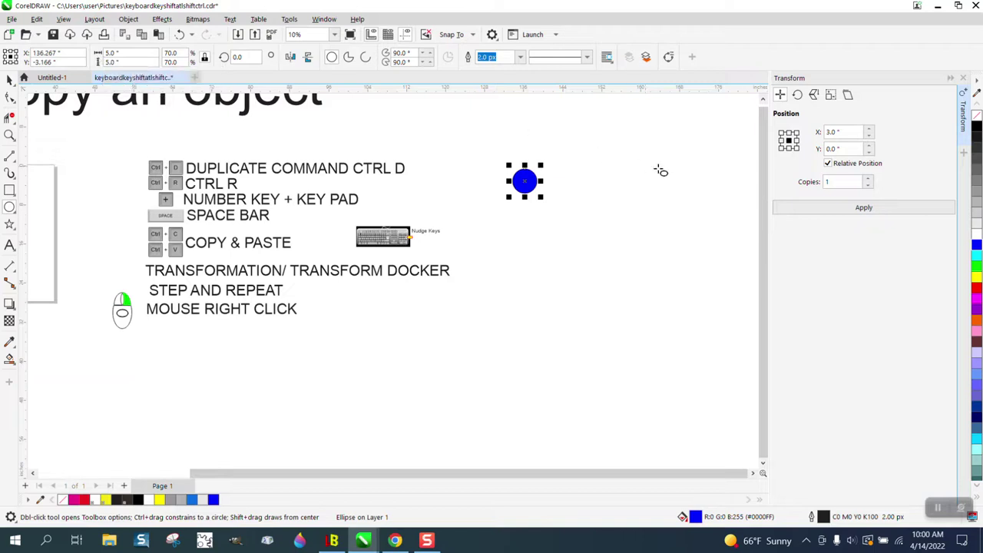
pyautogui.doubleClick(845, 135)
pyautogui.write('6')
pyautogui.click(868, 181)
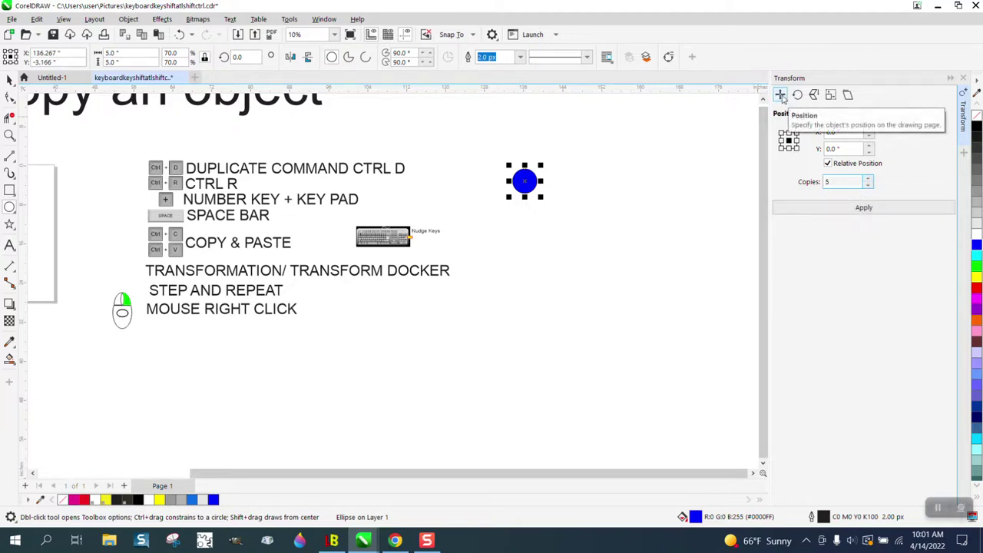
pyautogui.click(863, 207)
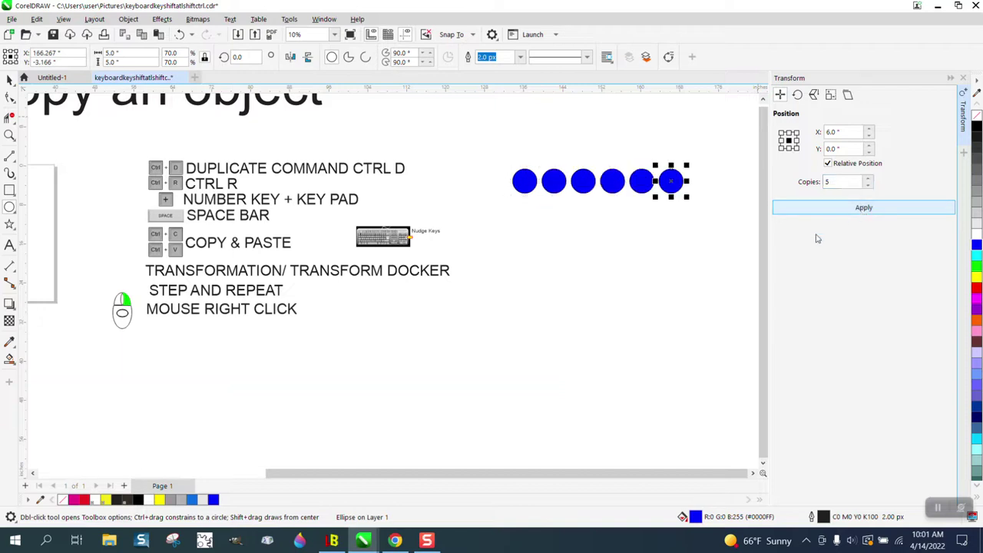
pyautogui.click(827, 137)
pyautogui.click(181, 35)
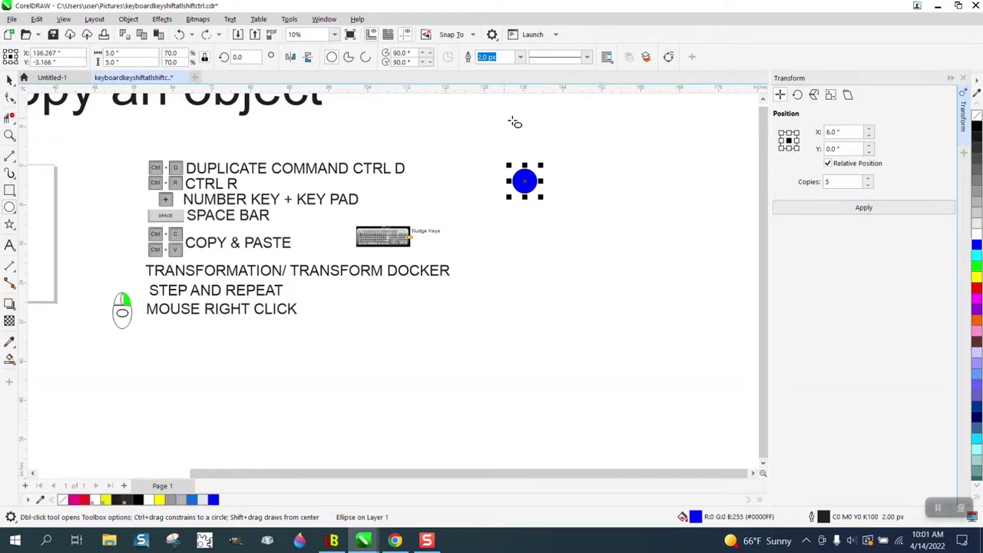
pyautogui.click(867, 185)
pyautogui.click(863, 208)
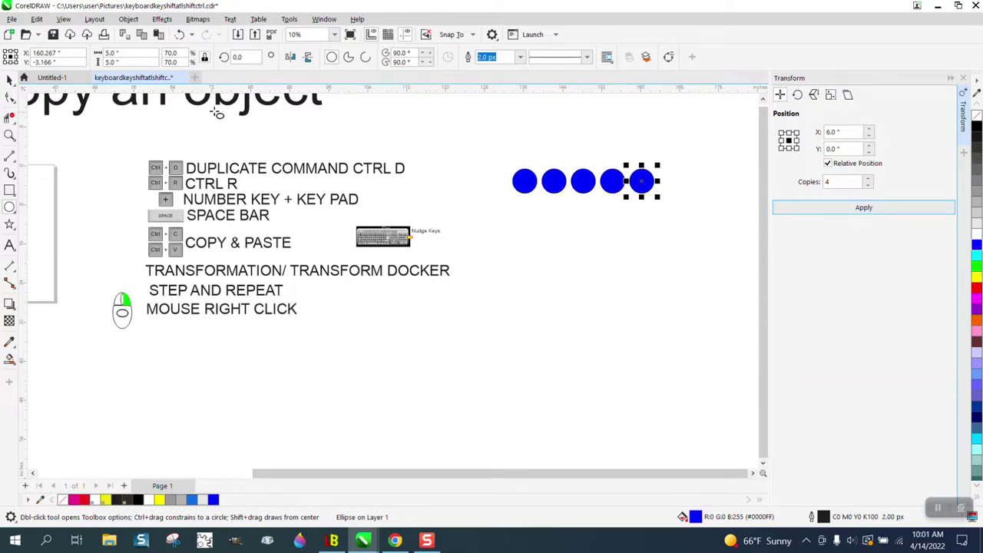
pyautogui.click(9, 79)
pyautogui.moveTo(496, 156); pyautogui.dragTo(680, 227)
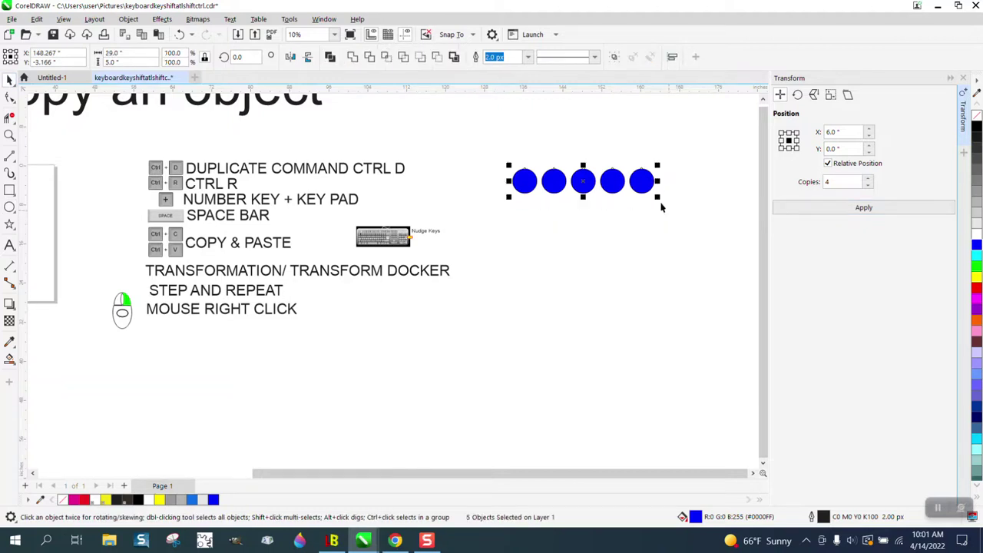
pyautogui.moveTo(537, 159); pyautogui.dragTo(655, 224)
pyautogui.press('Delete')
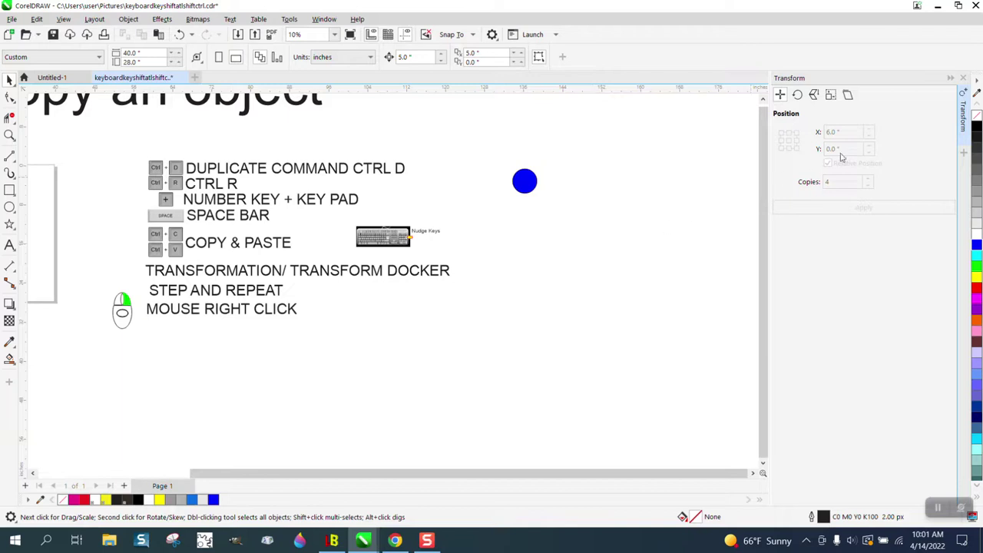
# Close Transform and apply Step and Repeat: Horizontal Offset, distance 6, five copies.
pyautogui.click(962, 77)
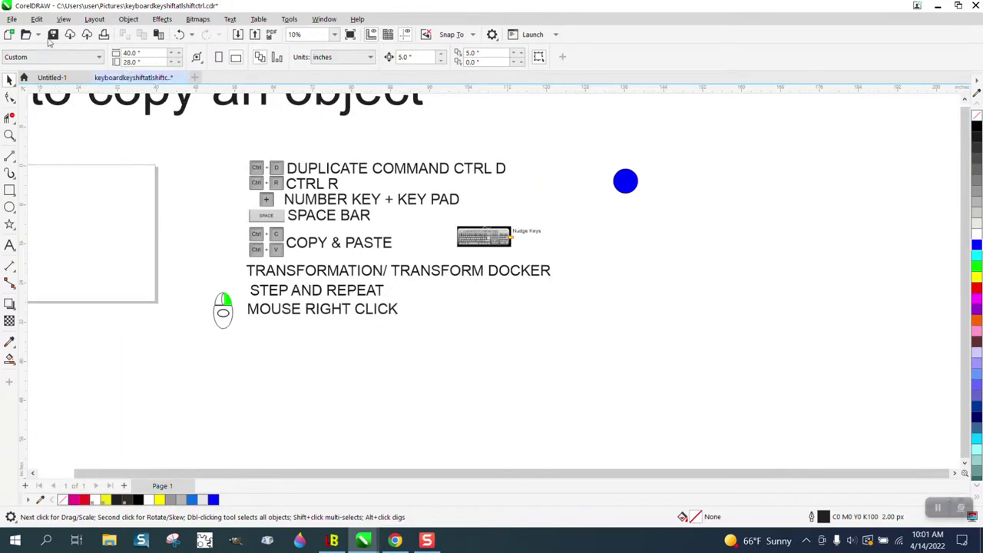
pyautogui.click(37, 19)
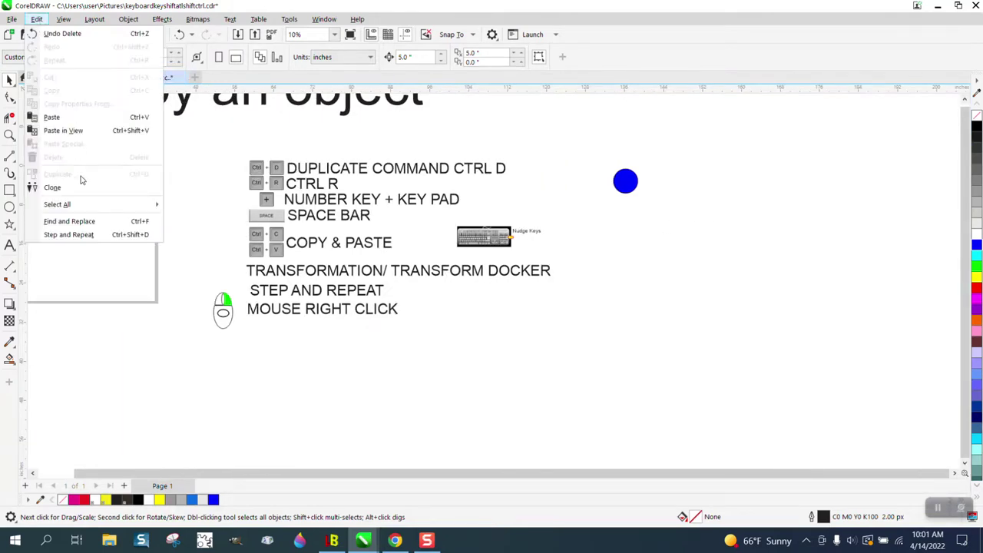
pyautogui.click(84, 238)
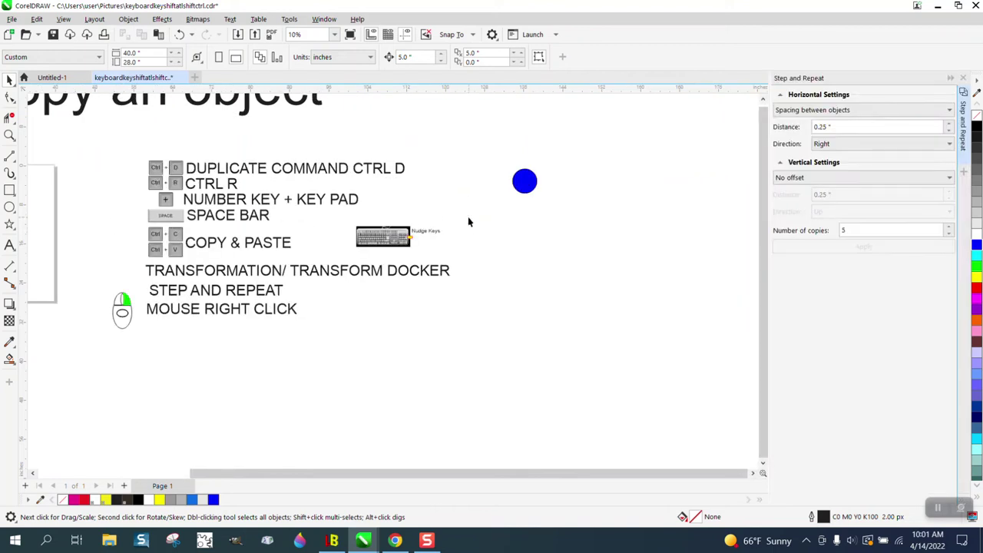
pyautogui.click(524, 189)
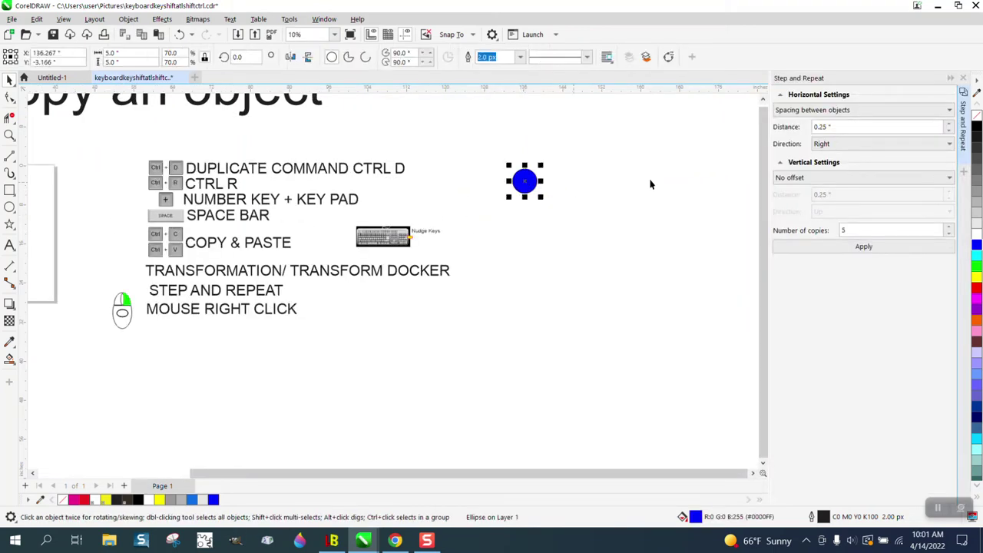
pyautogui.click(951, 112)
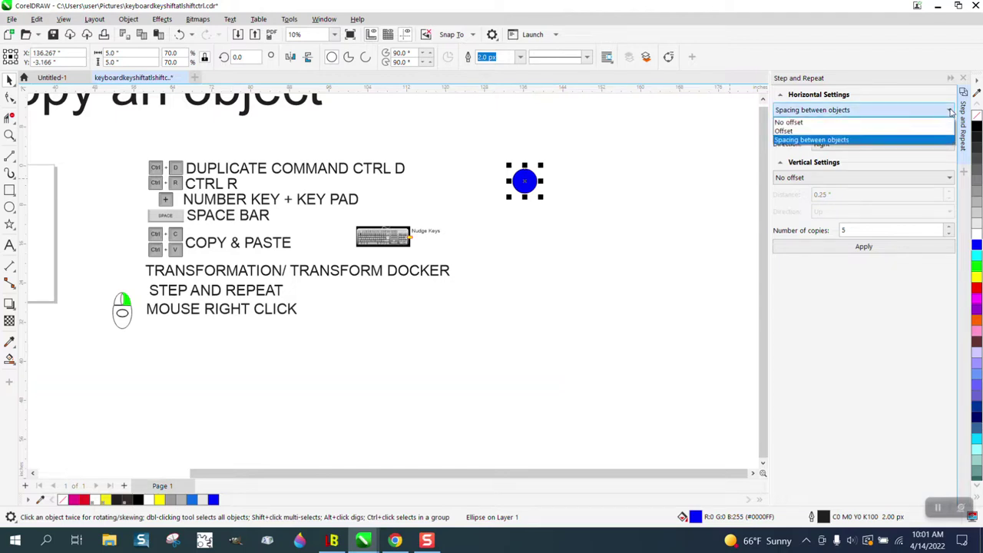
pyautogui.click(799, 131)
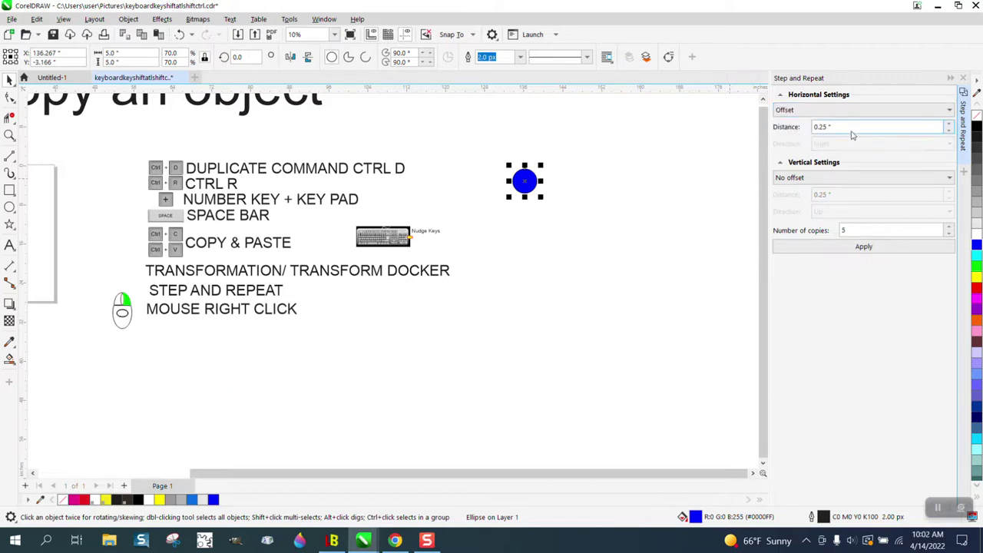
pyautogui.click(806, 127)
pyautogui.write('6')
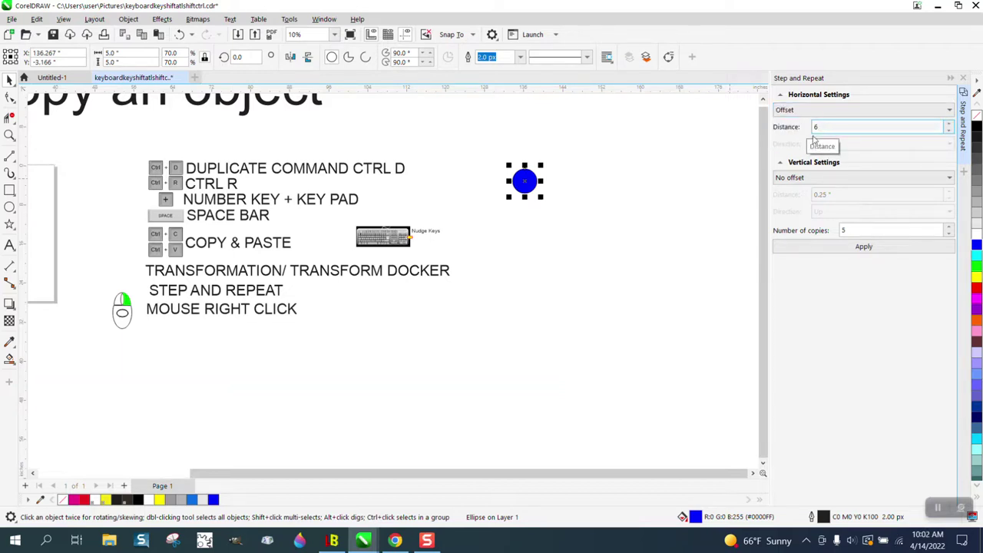
pyautogui.click(877, 246)
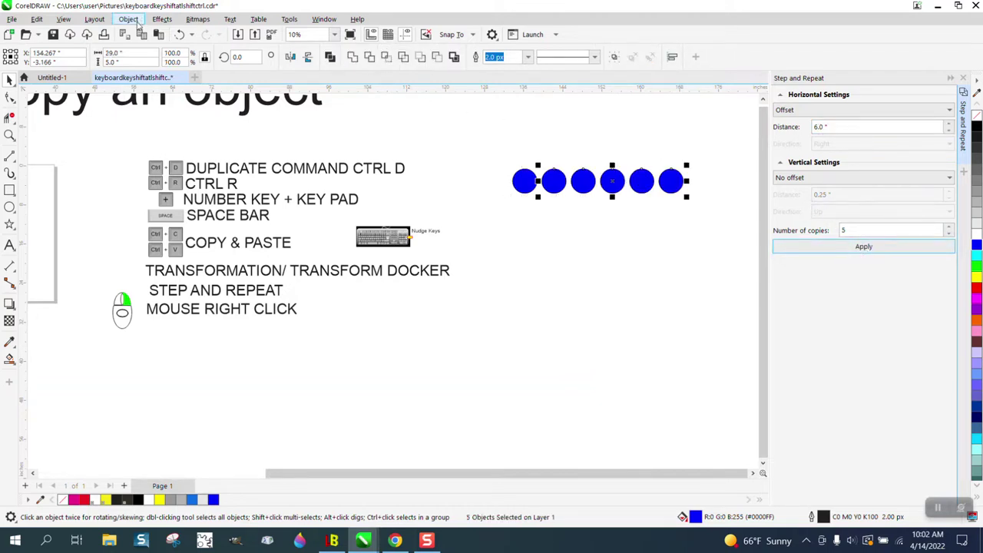
# Undo the wide row and reapply Step and Repeat with 0.25-inch spacing between objects.
pyautogui.click(179, 34)
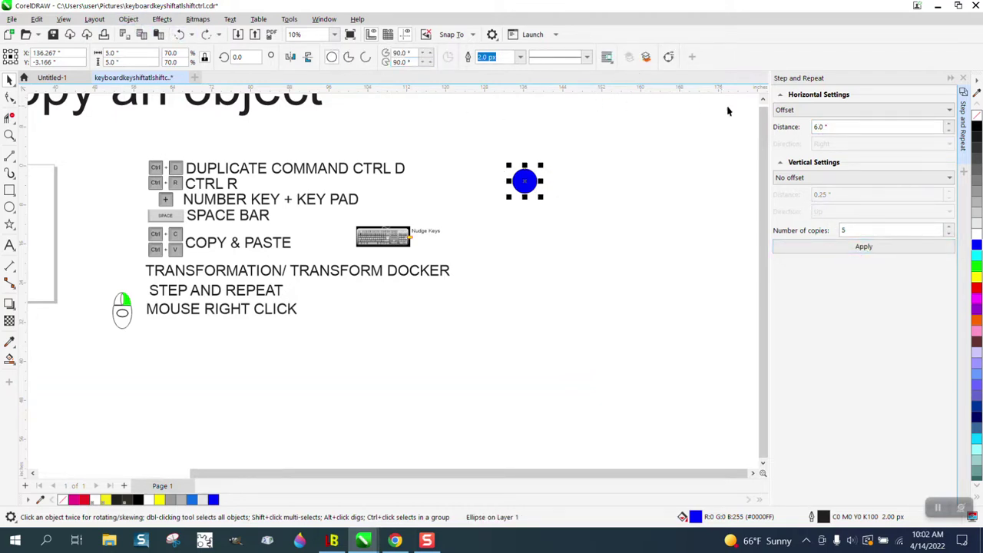
pyautogui.click(950, 111)
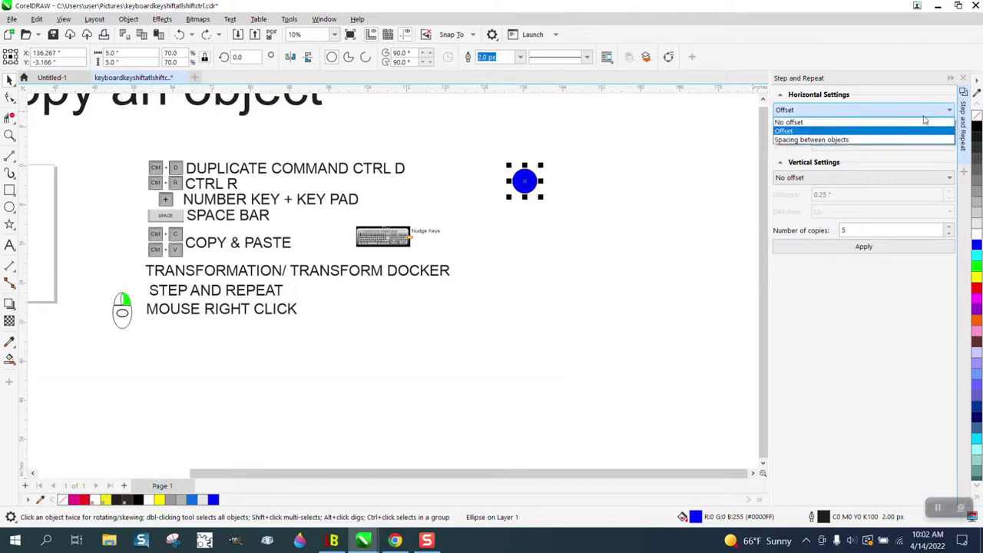
pyautogui.click(817, 140)
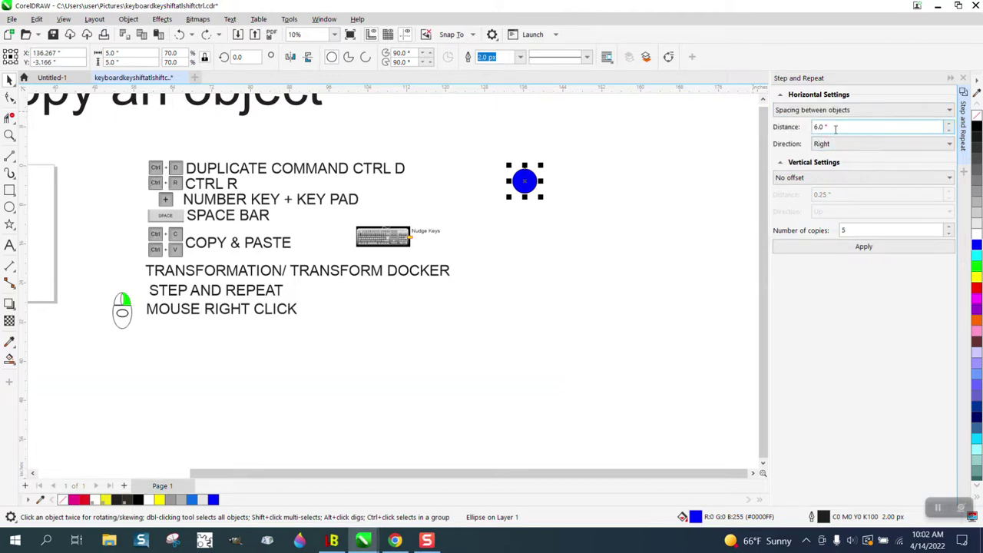
pyautogui.moveTo(836, 129); pyautogui.dragTo(801, 127)
pyautogui.write('.25')
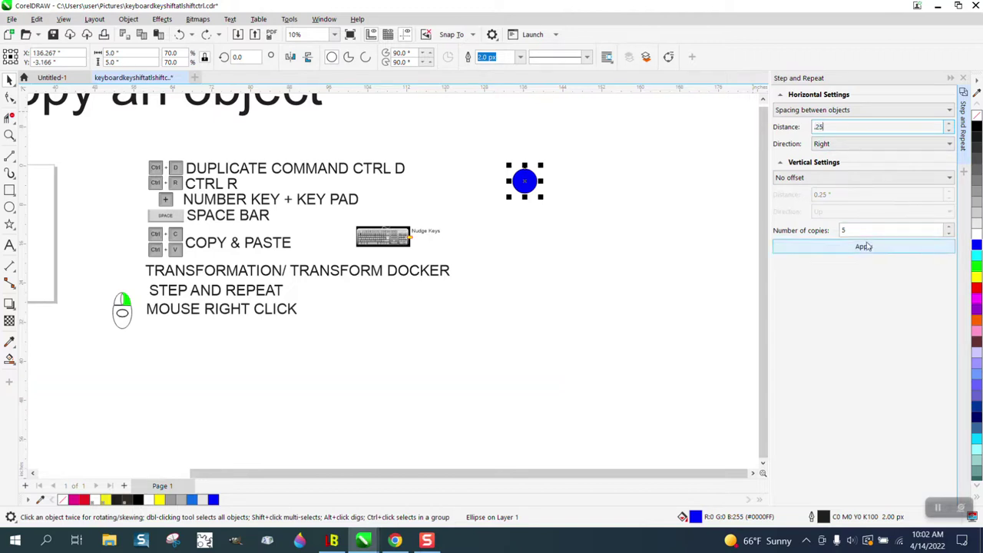
pyautogui.click(864, 246)
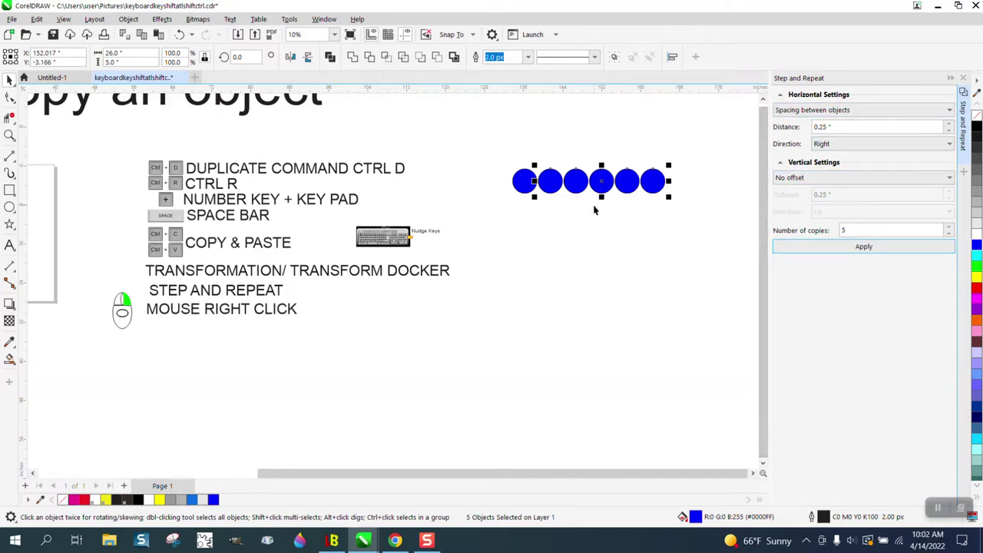
# Right-drag circles out of the row into two lower rows, forming pairs below it.
pyautogui.moveTo(579, 185); pyautogui.dragTo(632, 262)
pyautogui.click(572, 264)
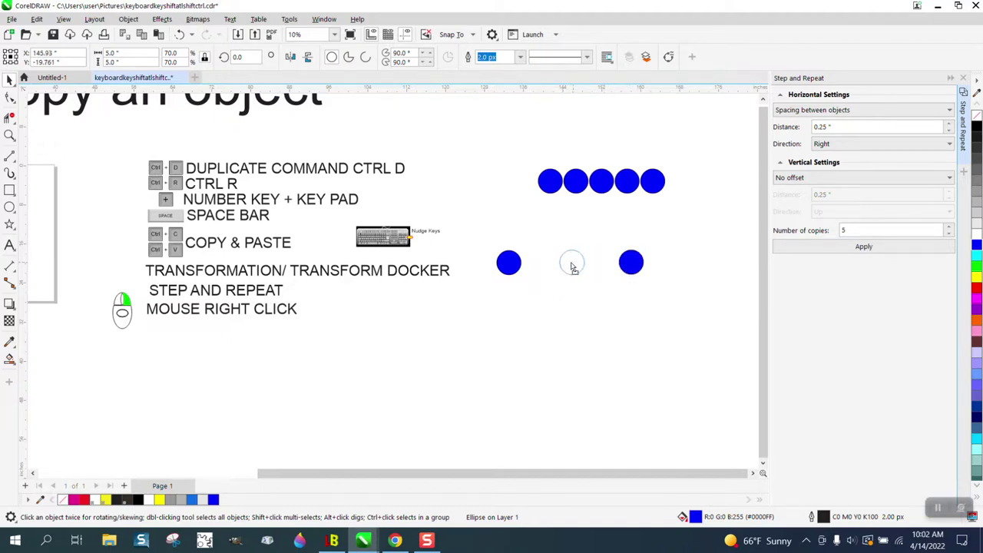
pyautogui.moveTo(571, 267); pyautogui.dragTo(579, 264)
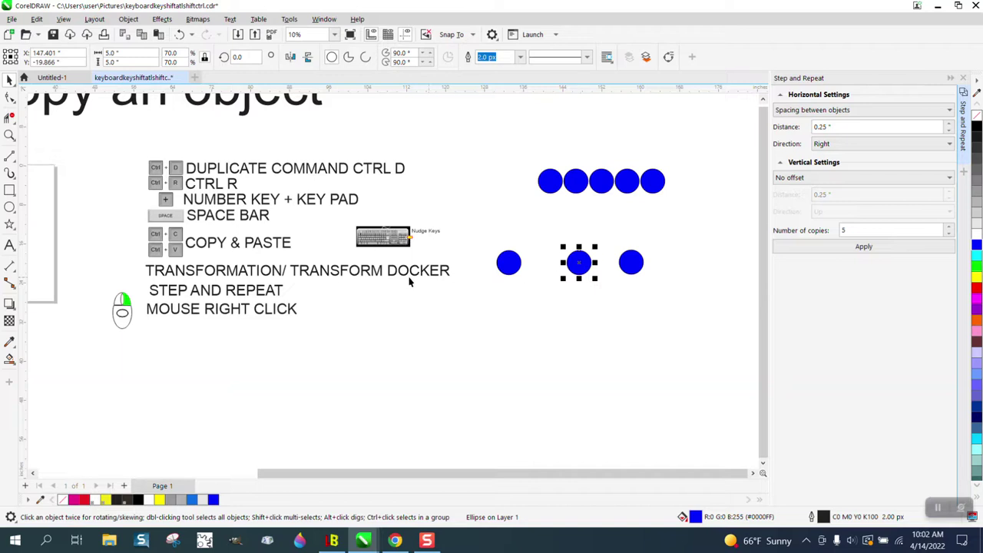
pyautogui.moveTo(515, 264); pyautogui.dragTo(527, 349)
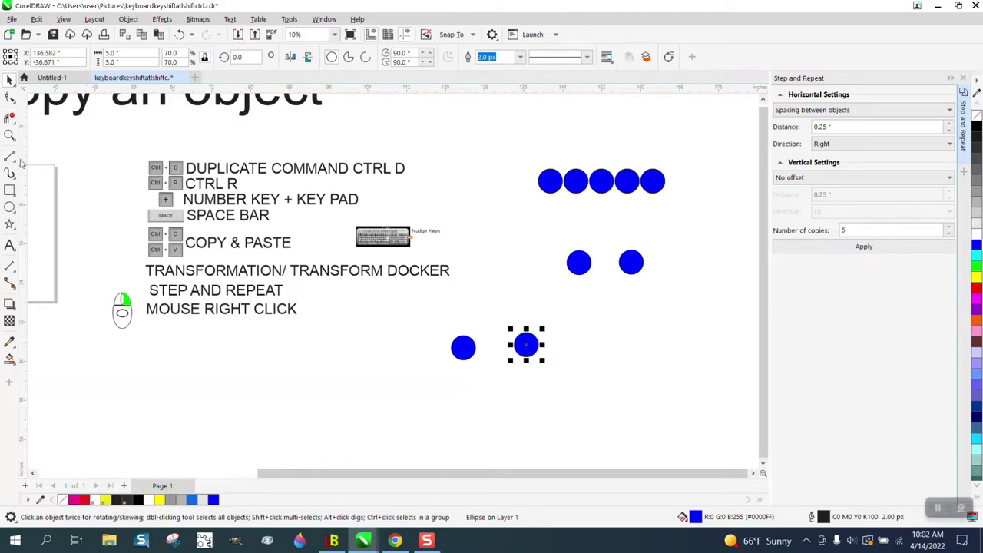
pyautogui.click(9, 136)
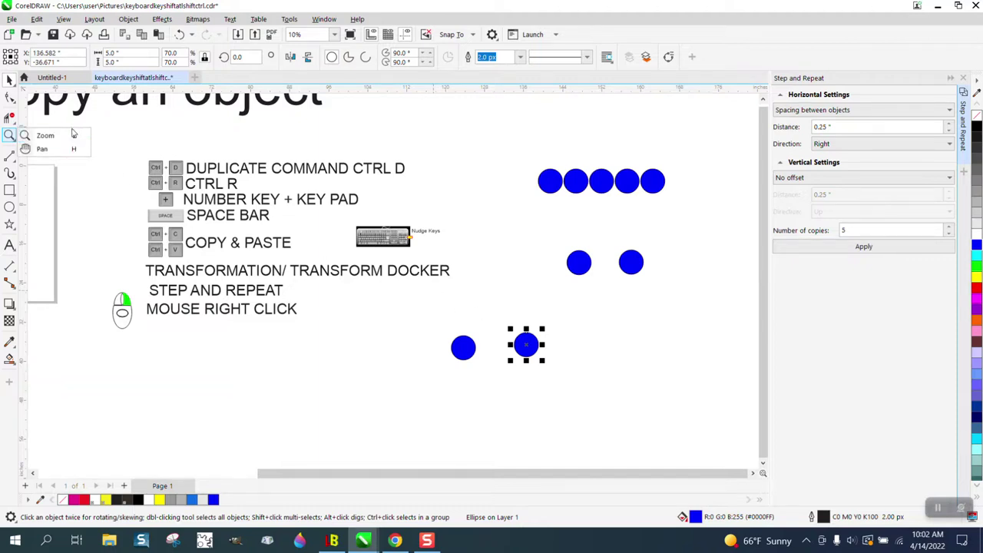
# Zoom in on the small circle and drag it to sit beside its neighbour in the bottom row.
pyautogui.click(73, 135)
pyautogui.click(483, 349)
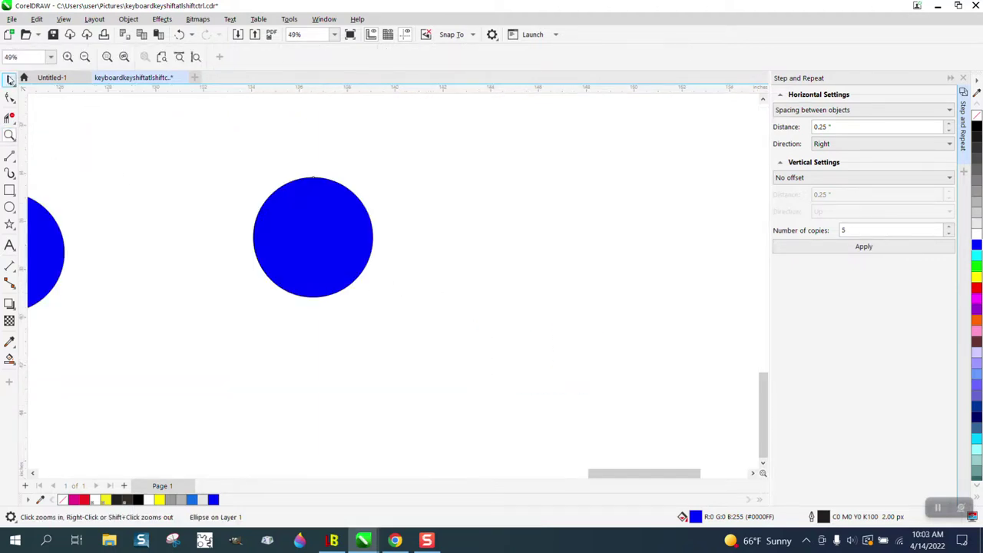
pyautogui.click(9, 79)
pyautogui.moveTo(312, 232); pyautogui.dragTo(459, 241)
# Zoom out to the whole slide, then marquee-zoom onto the list of copy methods.
pyautogui.scroll(-5, 467, 246)
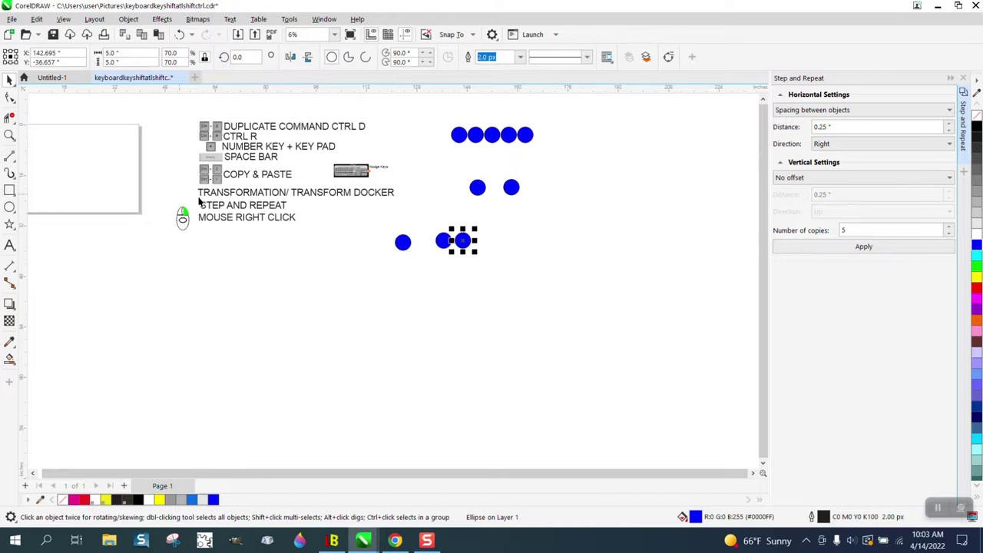
pyautogui.scroll(-2, 434, 253)
pyautogui.click(9, 135)
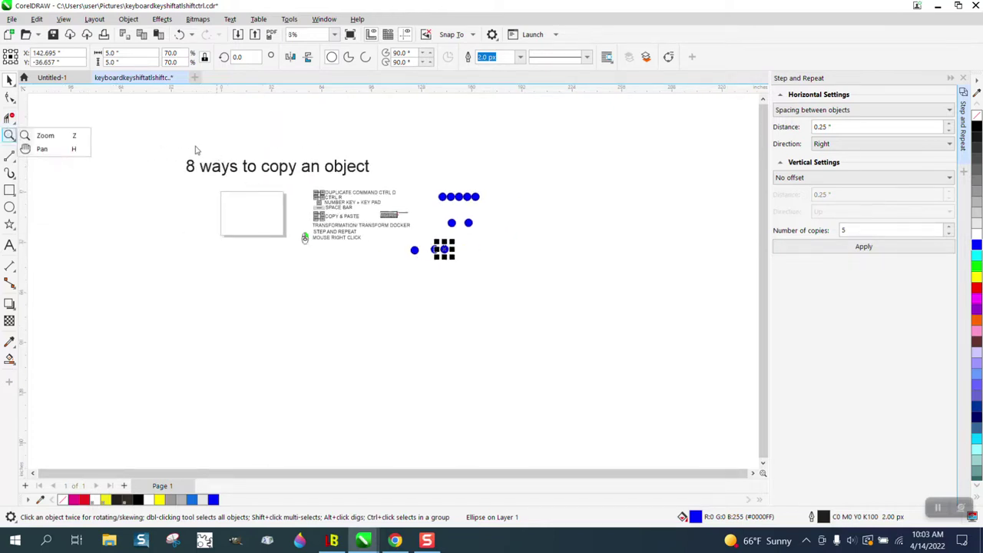
pyautogui.click(62, 138)
pyautogui.moveTo(182, 154); pyautogui.dragTo(536, 287)
pyautogui.moveTo(285, 204); pyautogui.dragTo(538, 355)
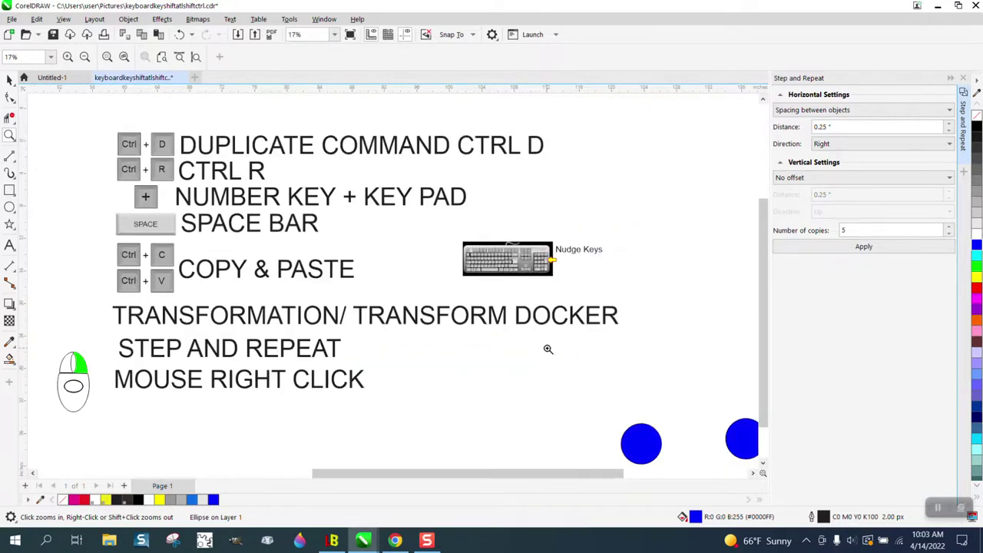